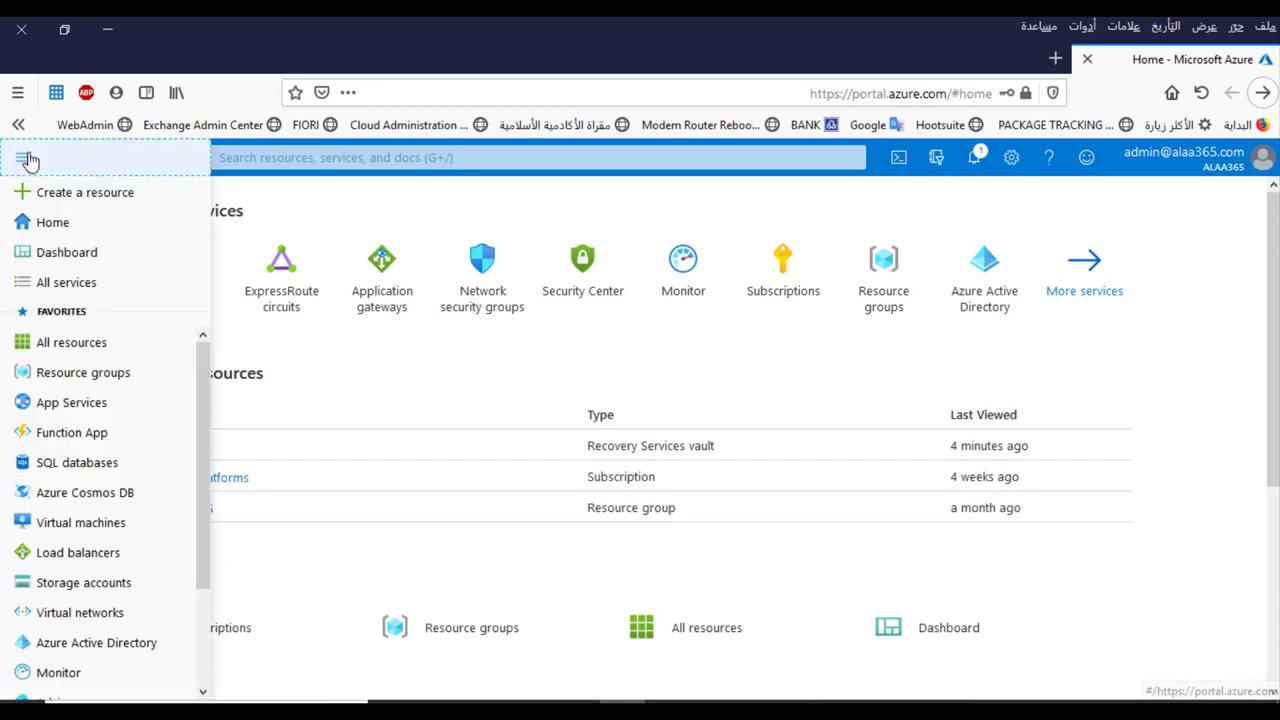
- Find the Recovery Services vaults service by searching for "reco" and start creating a new vault
left_click(66, 283)
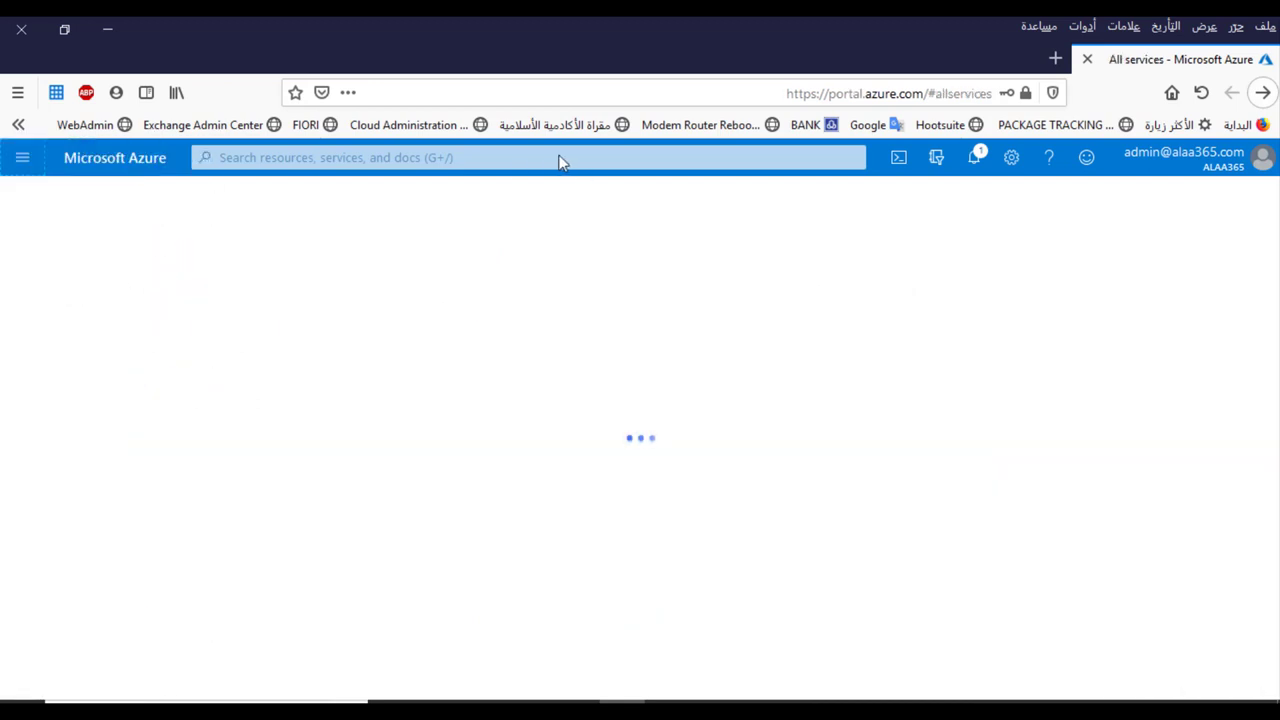
left_click(497, 160)
type("reco")
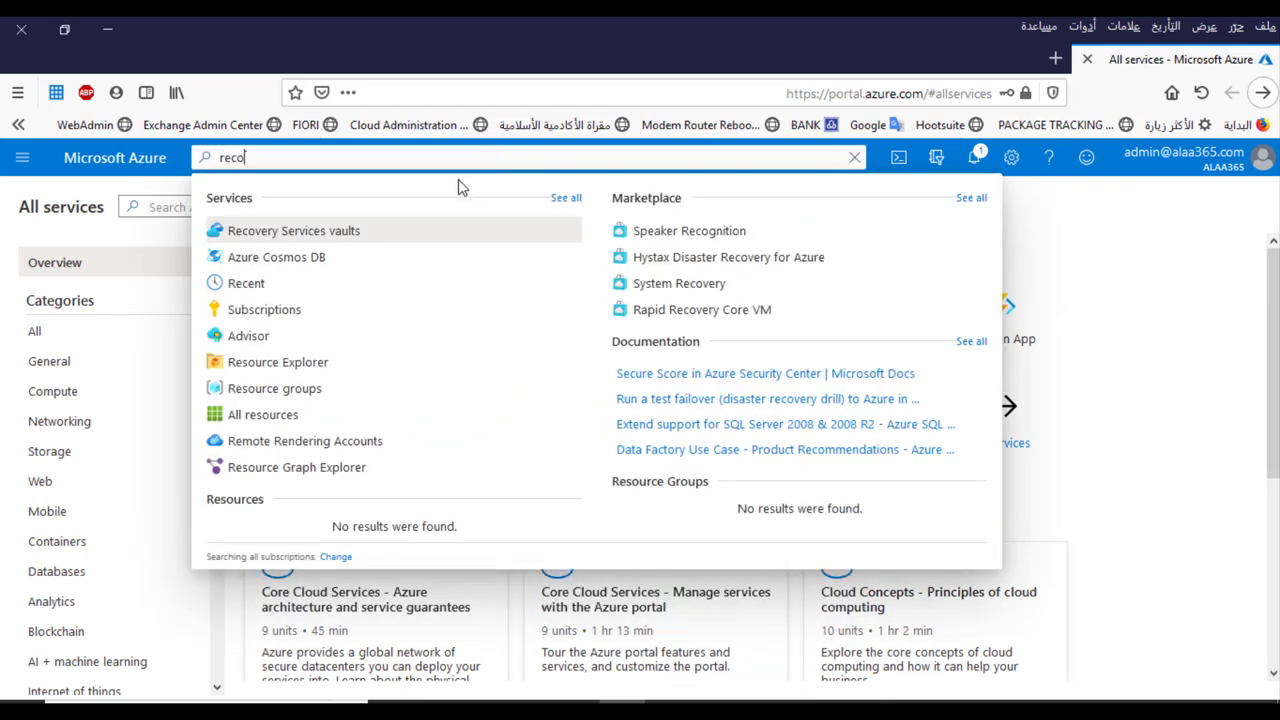
left_click(294, 234)
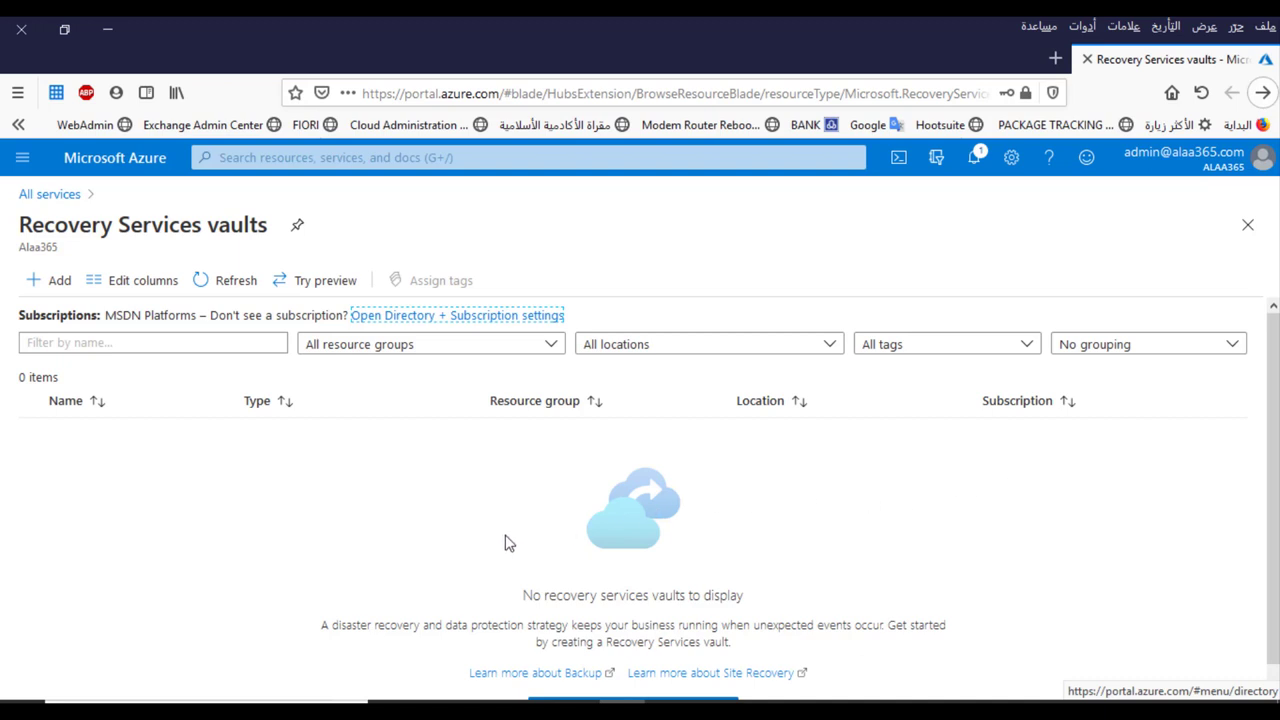
left_click(44, 284)
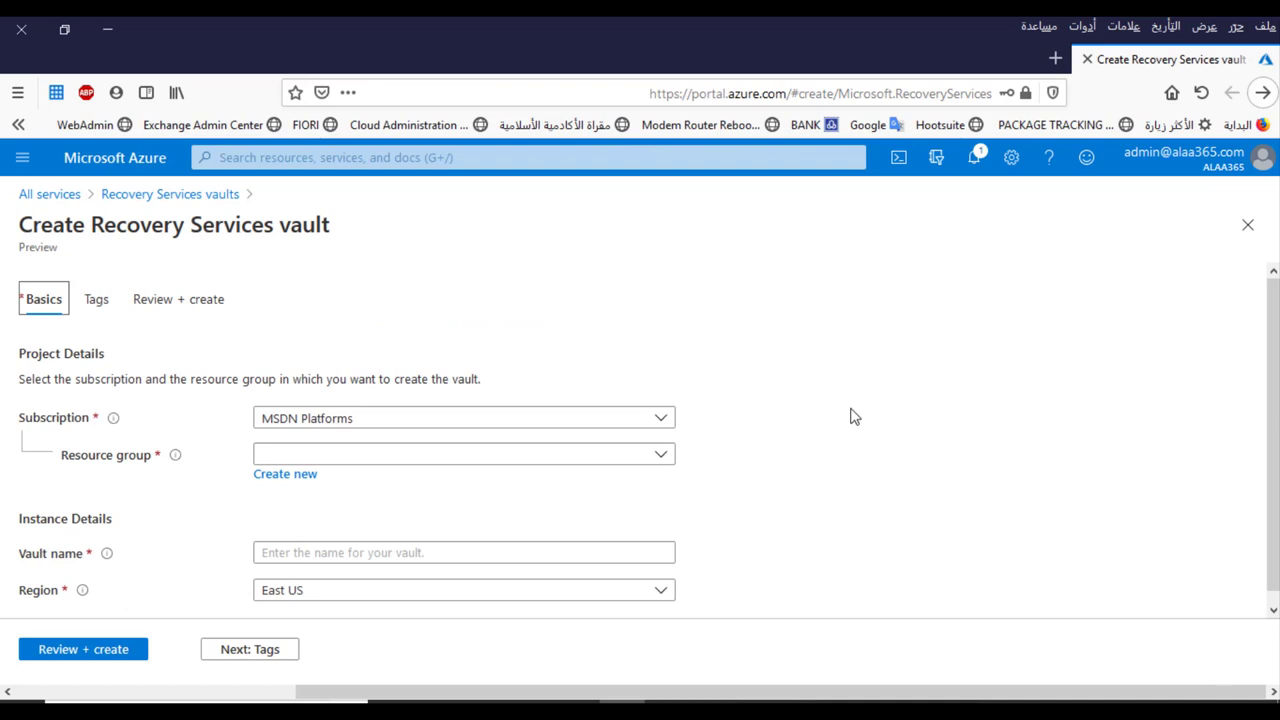
- Create a new resource group named azure-data-protection-RG for the vault under the MSDN Platforms subscription
scroll(853, 417, "down", 1)
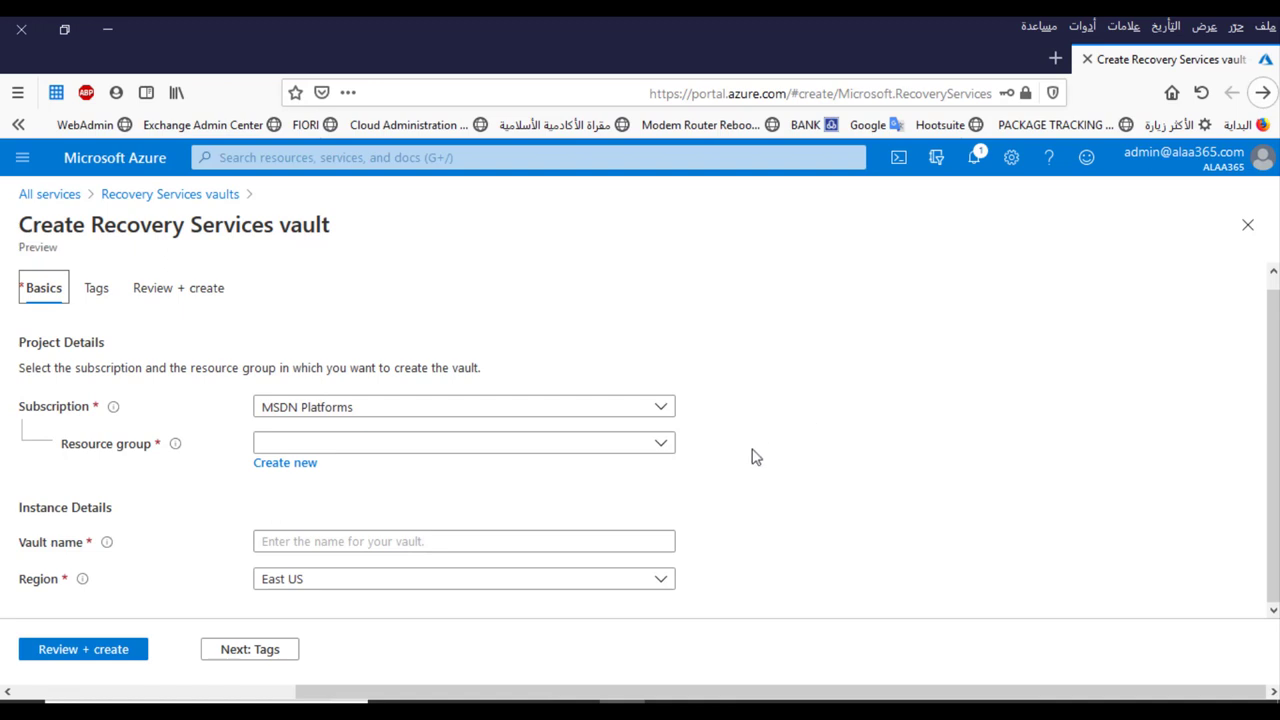
left_click(660, 446)
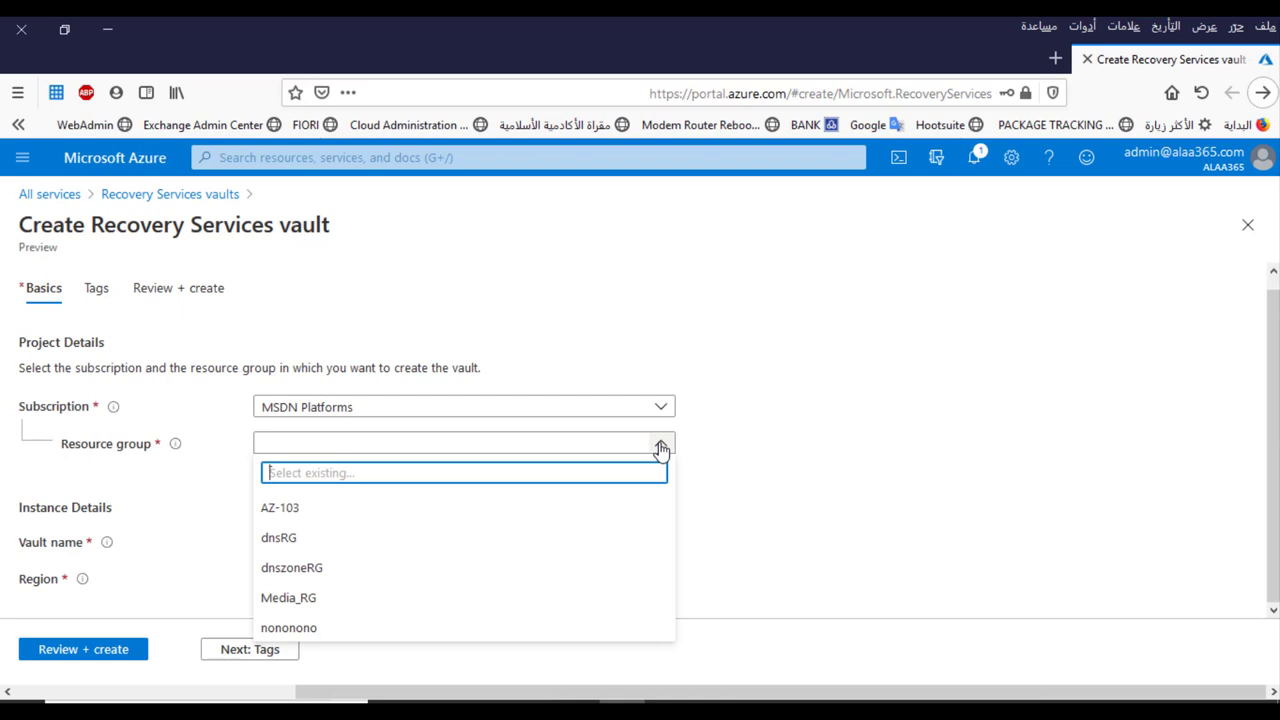
left_click(832, 442)
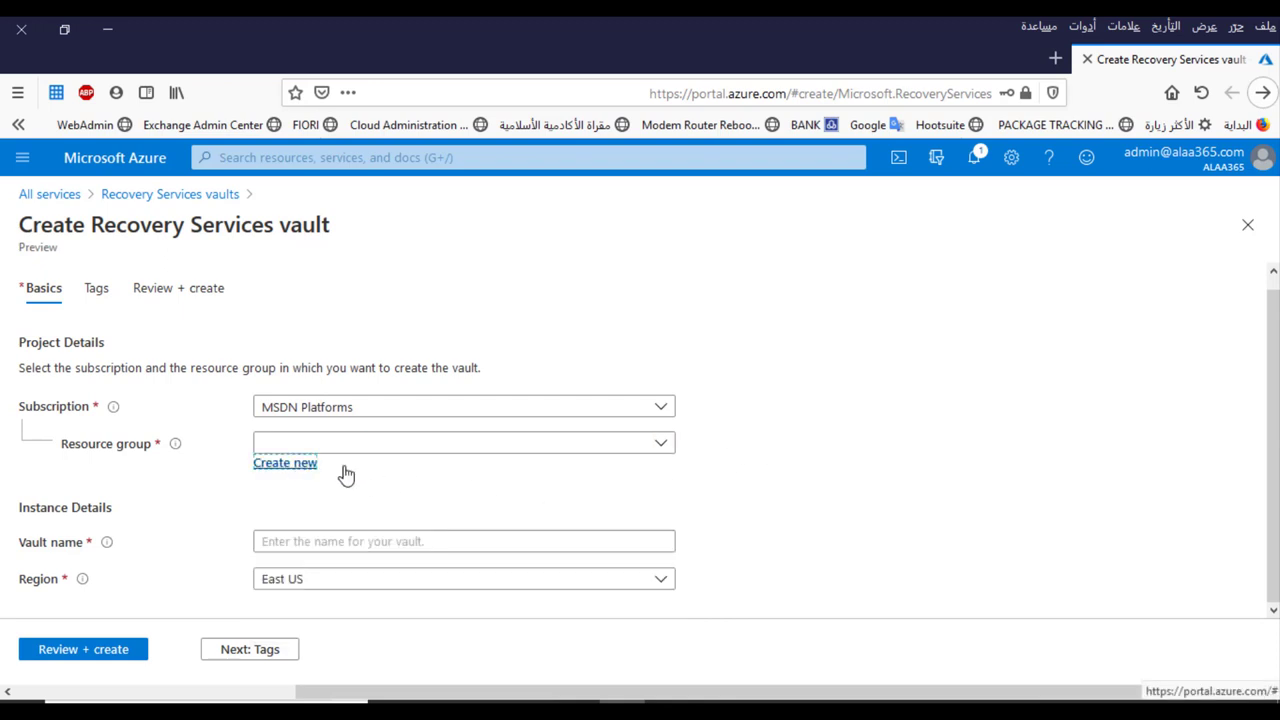
left_click(305, 465)
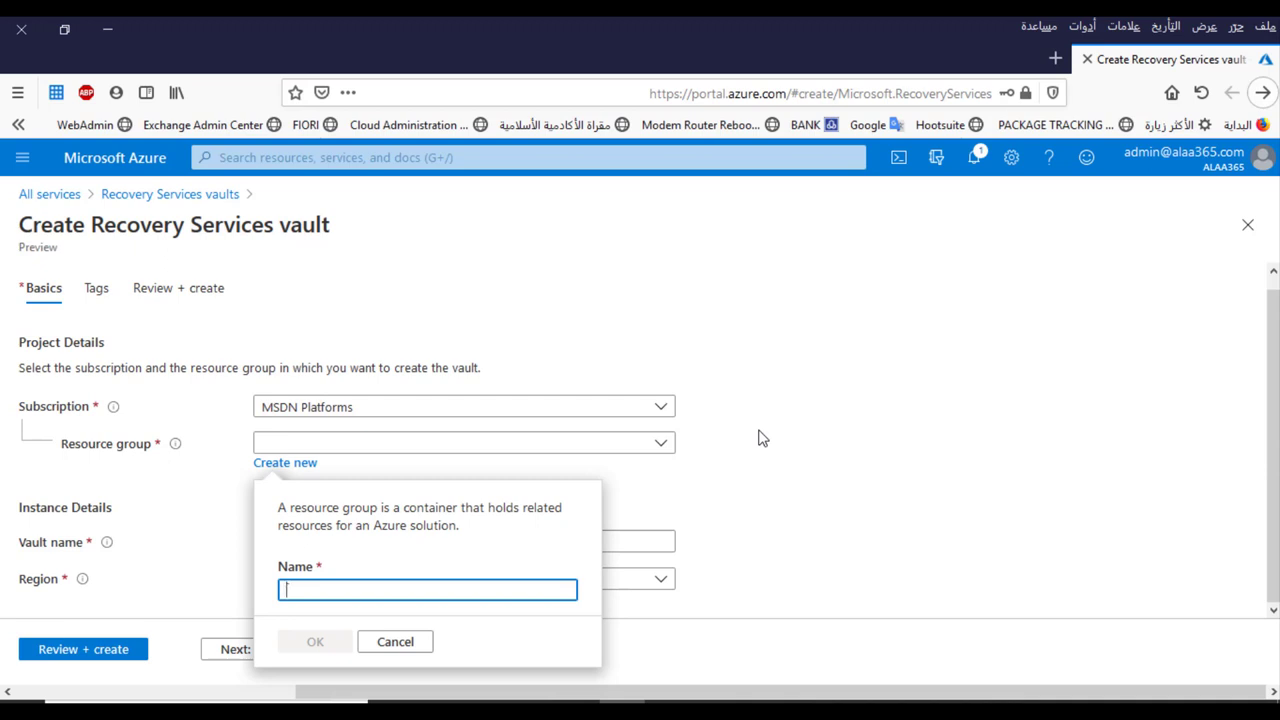
type("azure-")
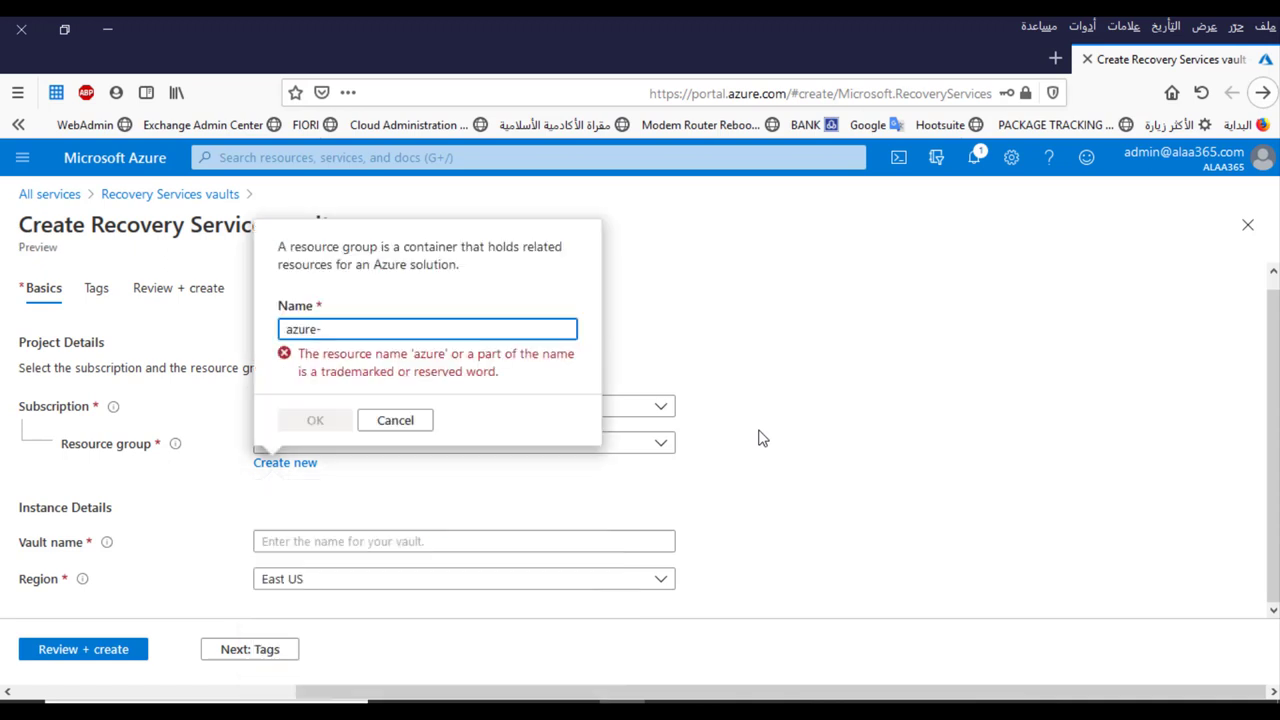
type("data")
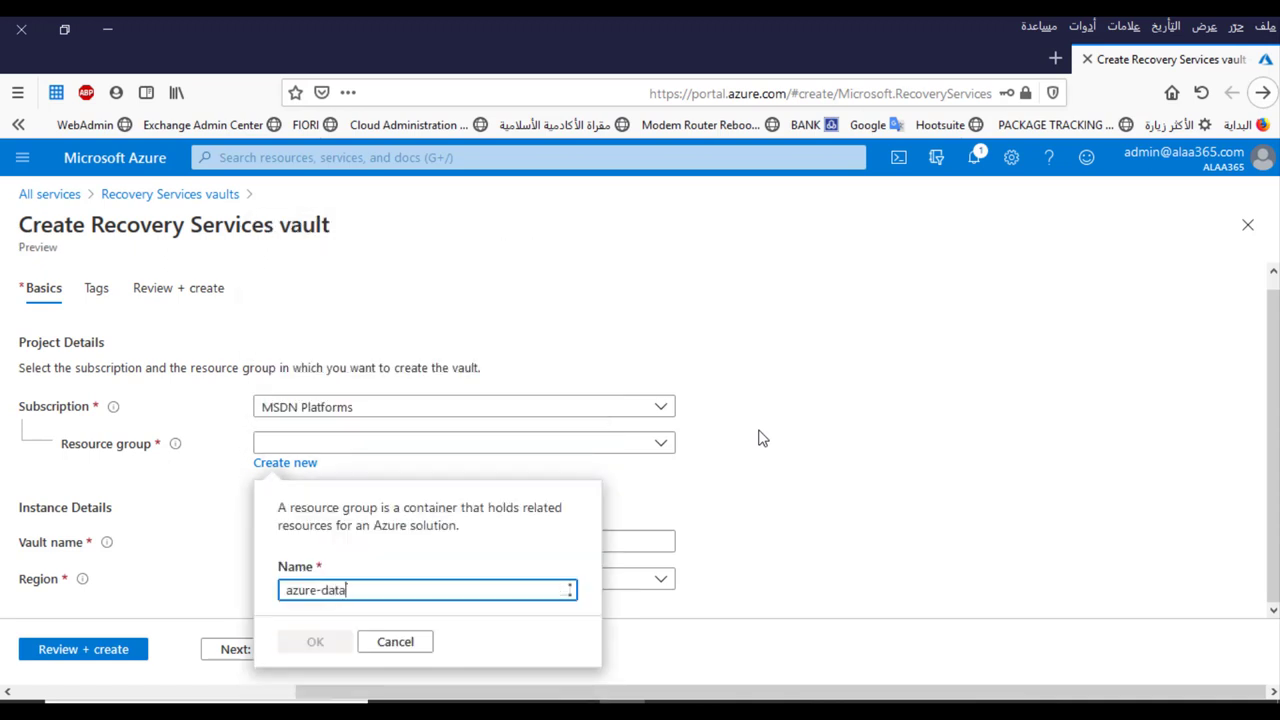
type("-")
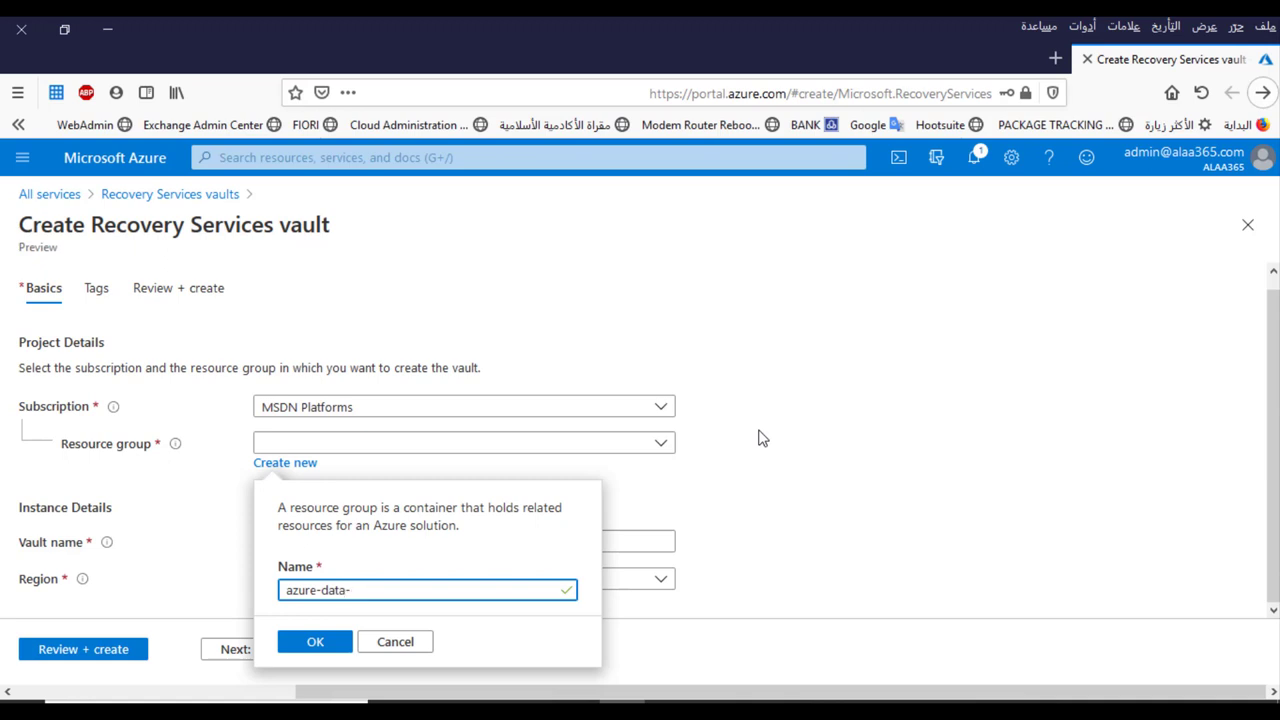
type("prot")
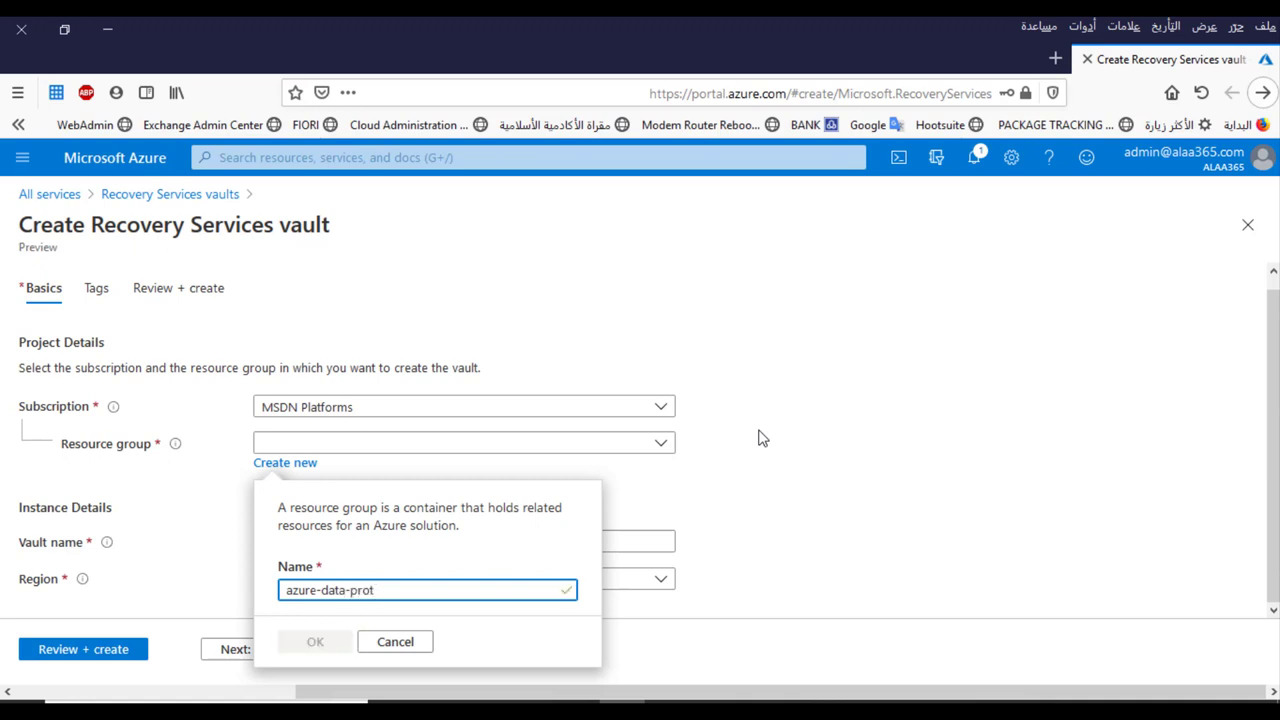
type("ection")
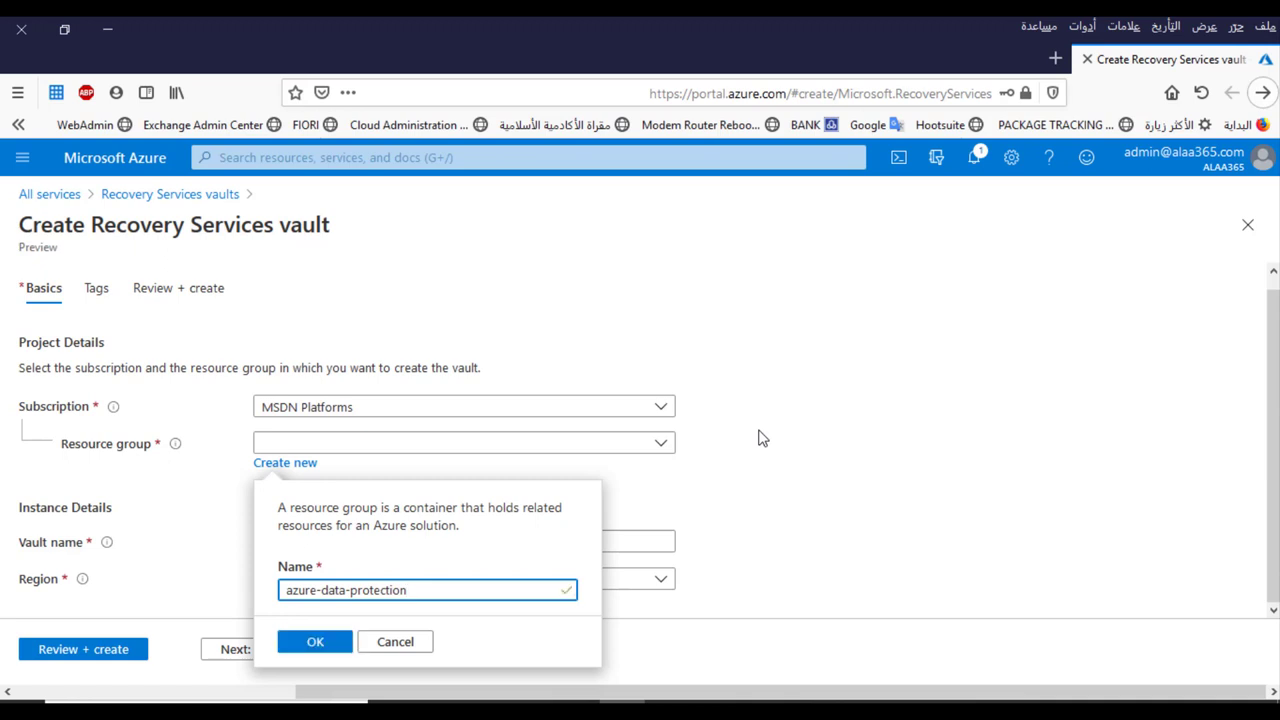
type("-RG")
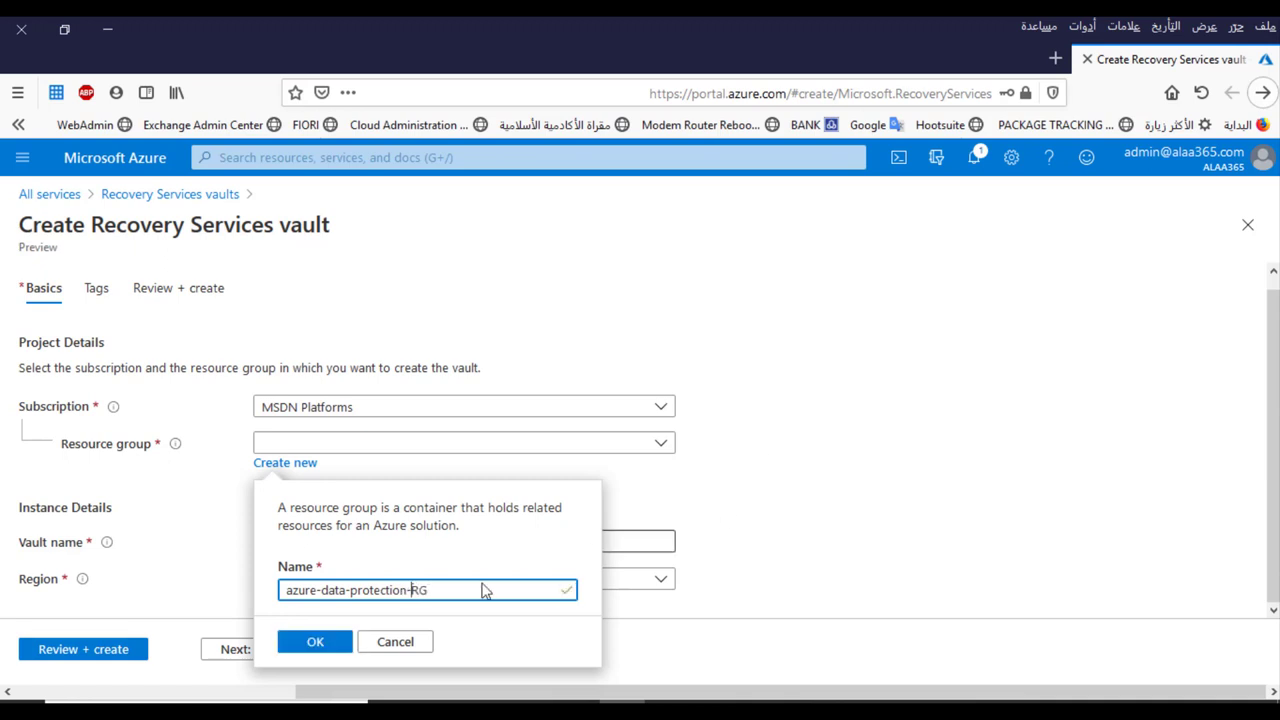
left_click(316, 642)
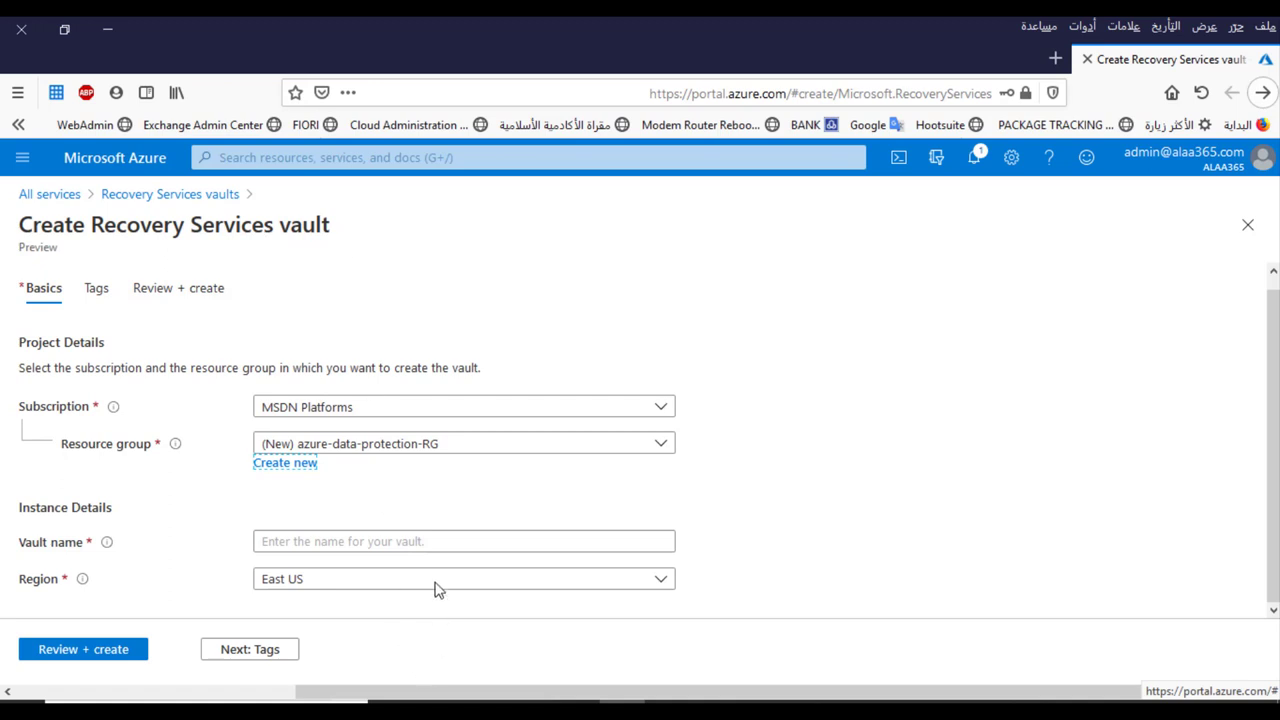
- Name the vault MY-BACKUPS and set its region to UAE North
left_click(436, 541)
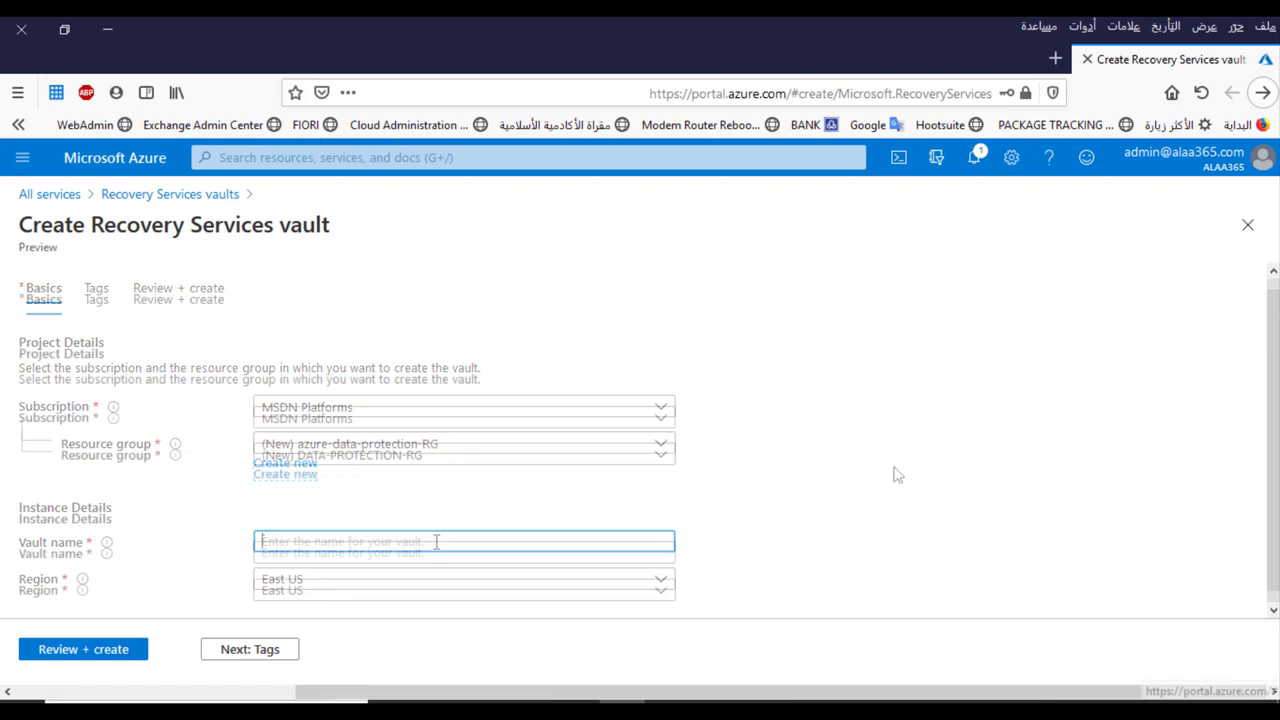
left_click(538, 551)
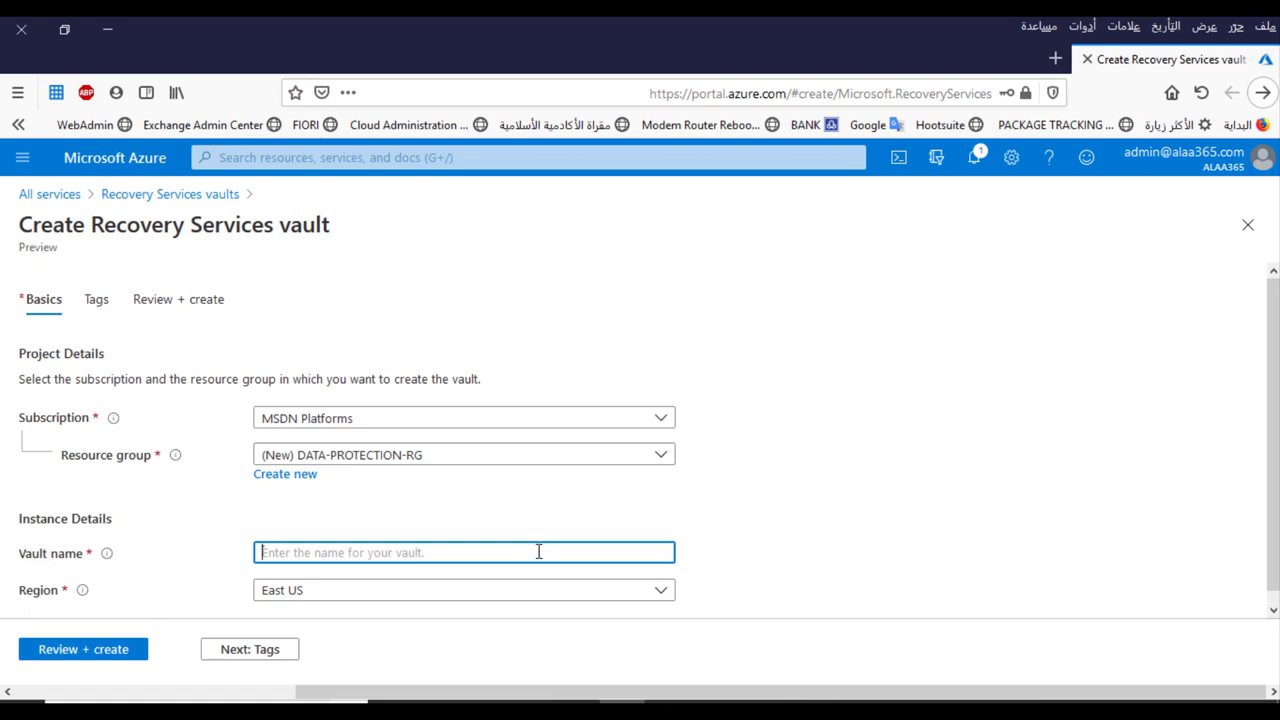
type("MY-")
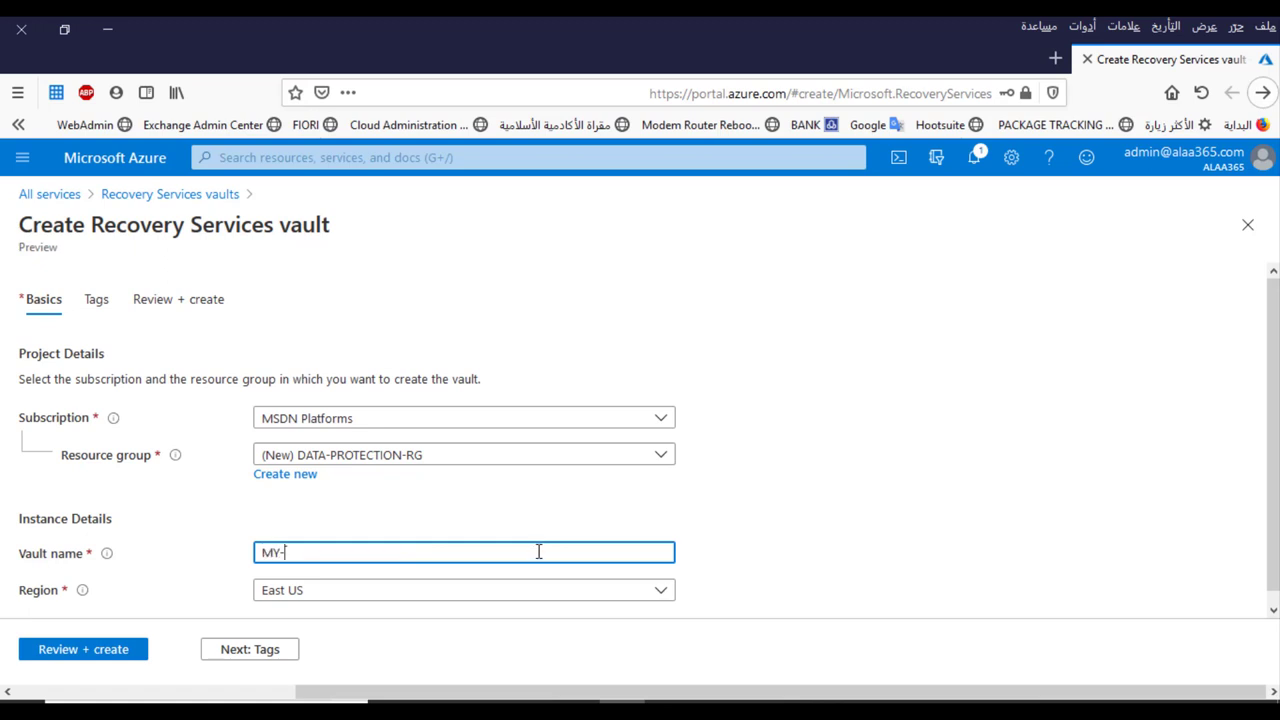
type("BACKUPS")
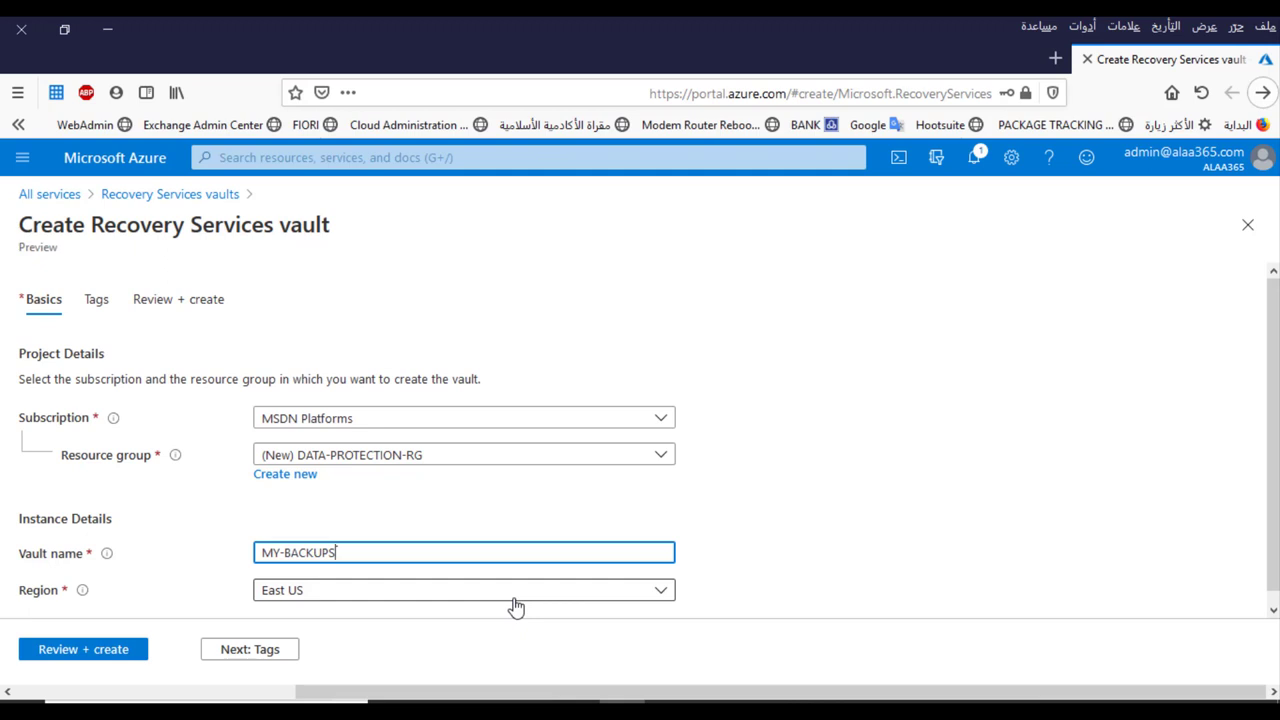
left_click(660, 594)
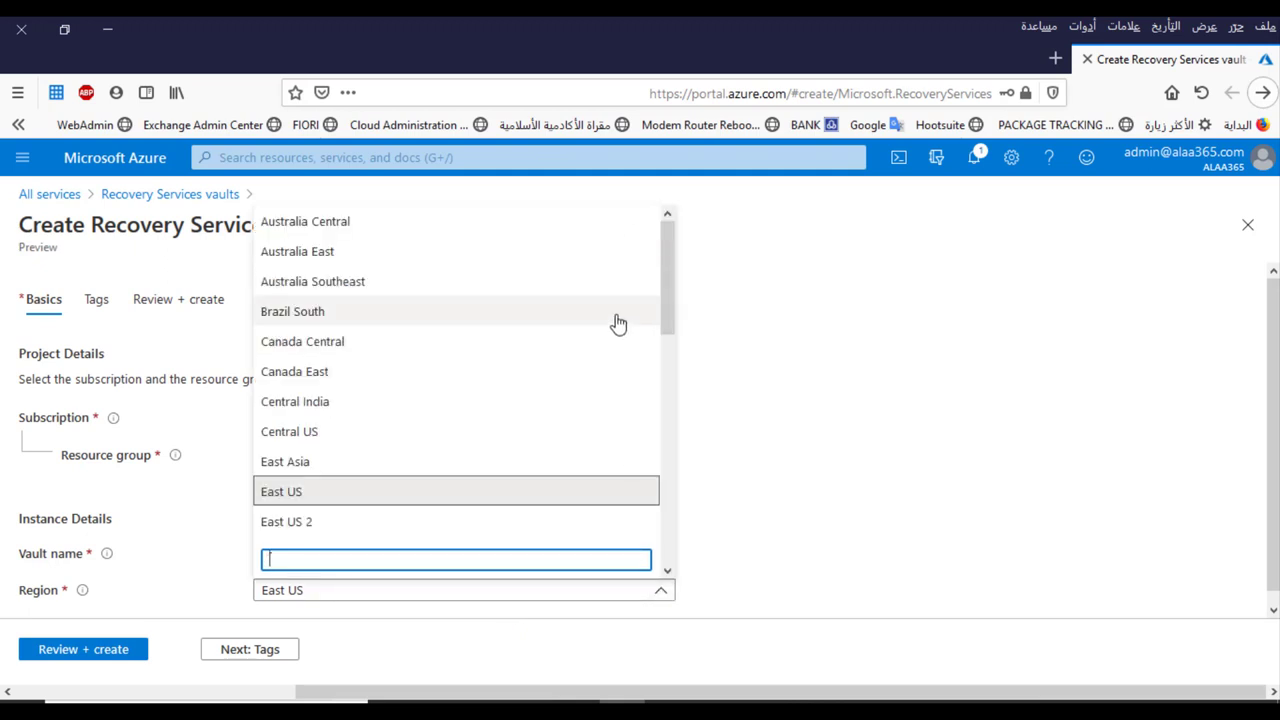
scroll(600, 335, "down", 5)
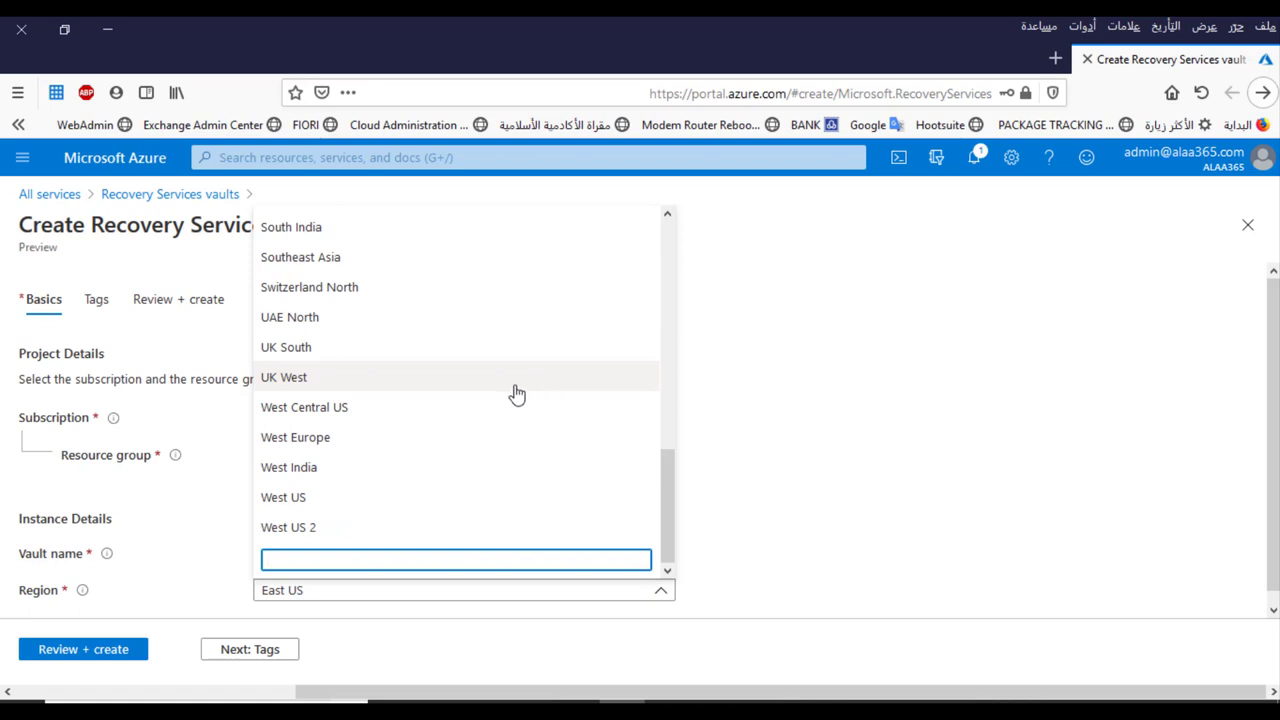
left_click(305, 320)
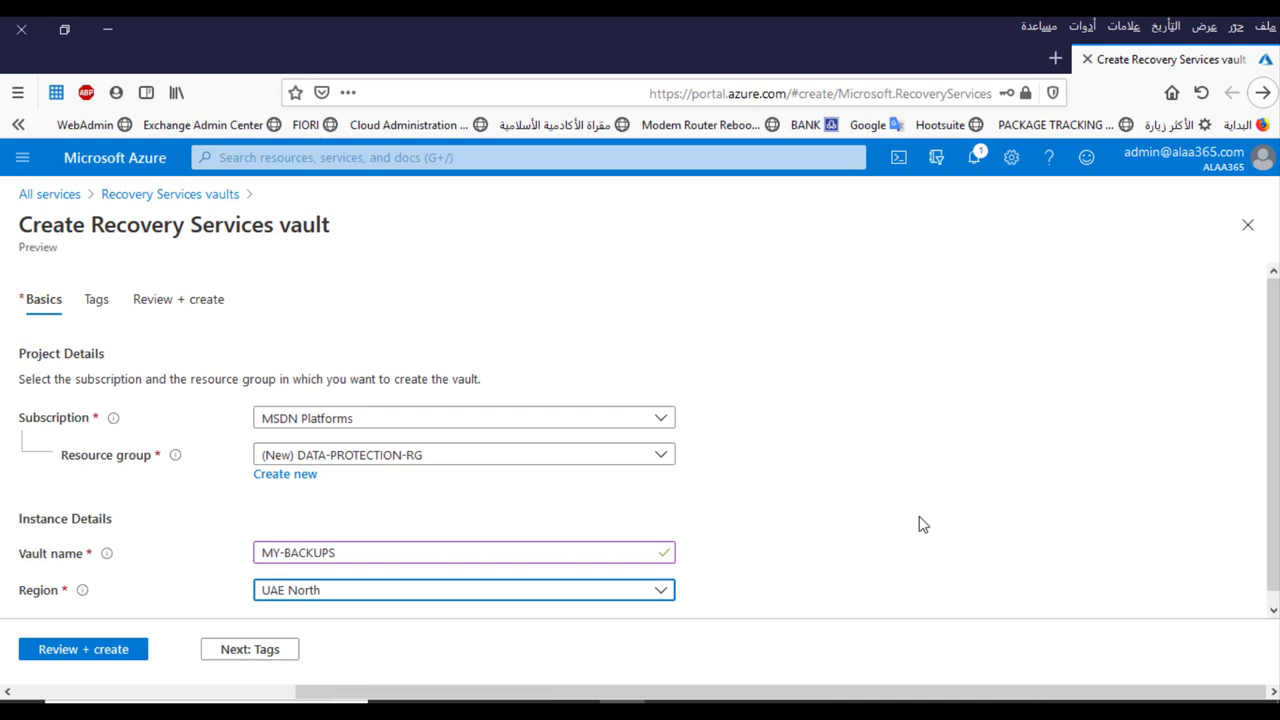
- Review and create the Recovery Services vault, dismiss the deployment notification and open the deployed resource
left_click(66, 650)
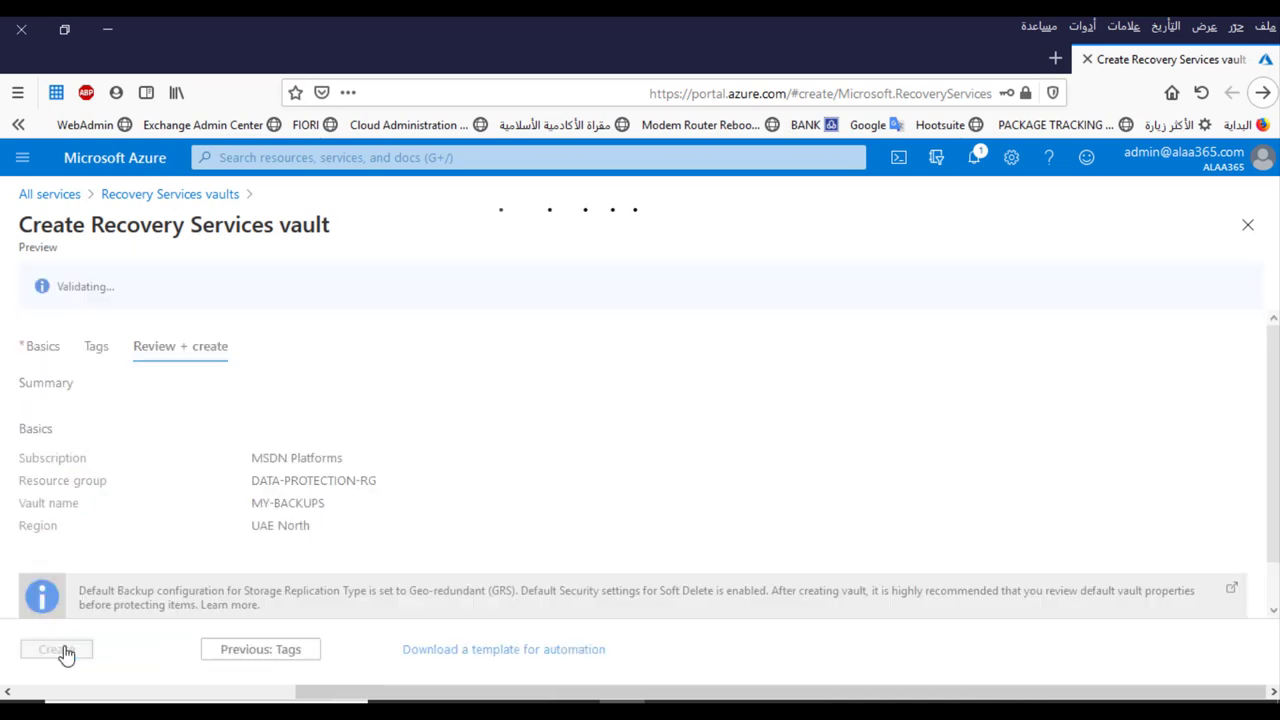
left_click(62, 650)
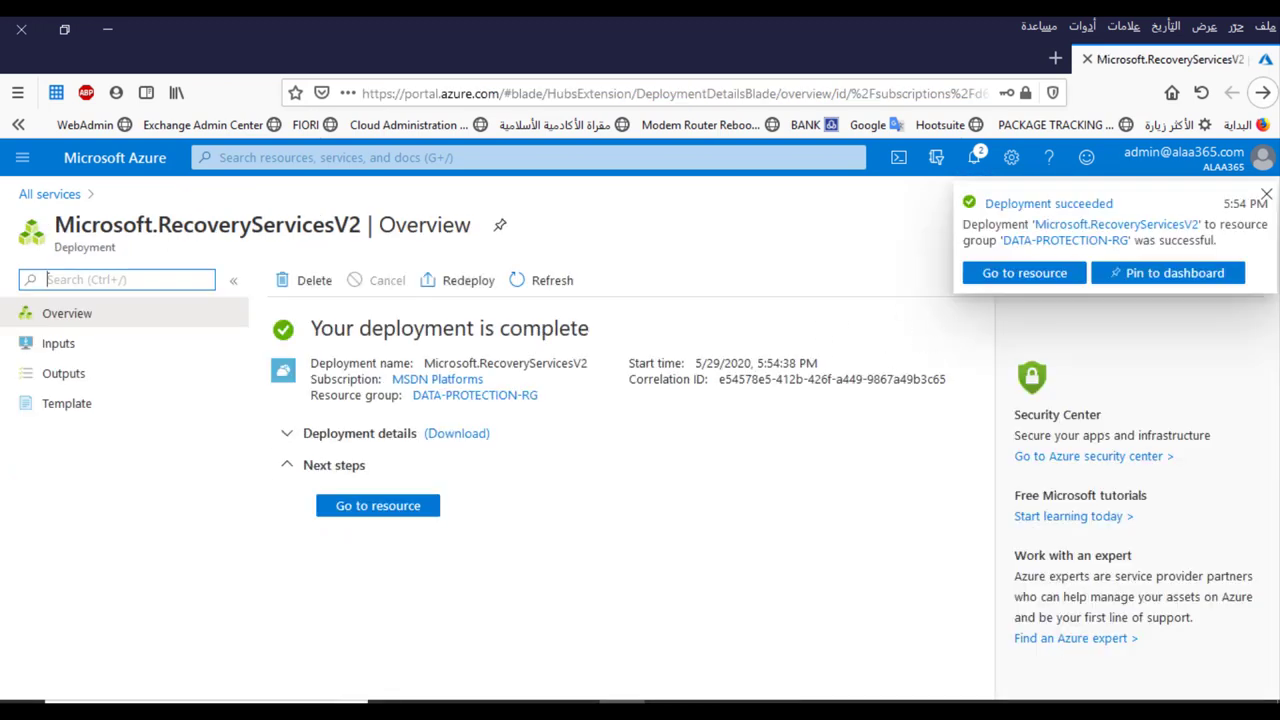
left_click(1266, 194)
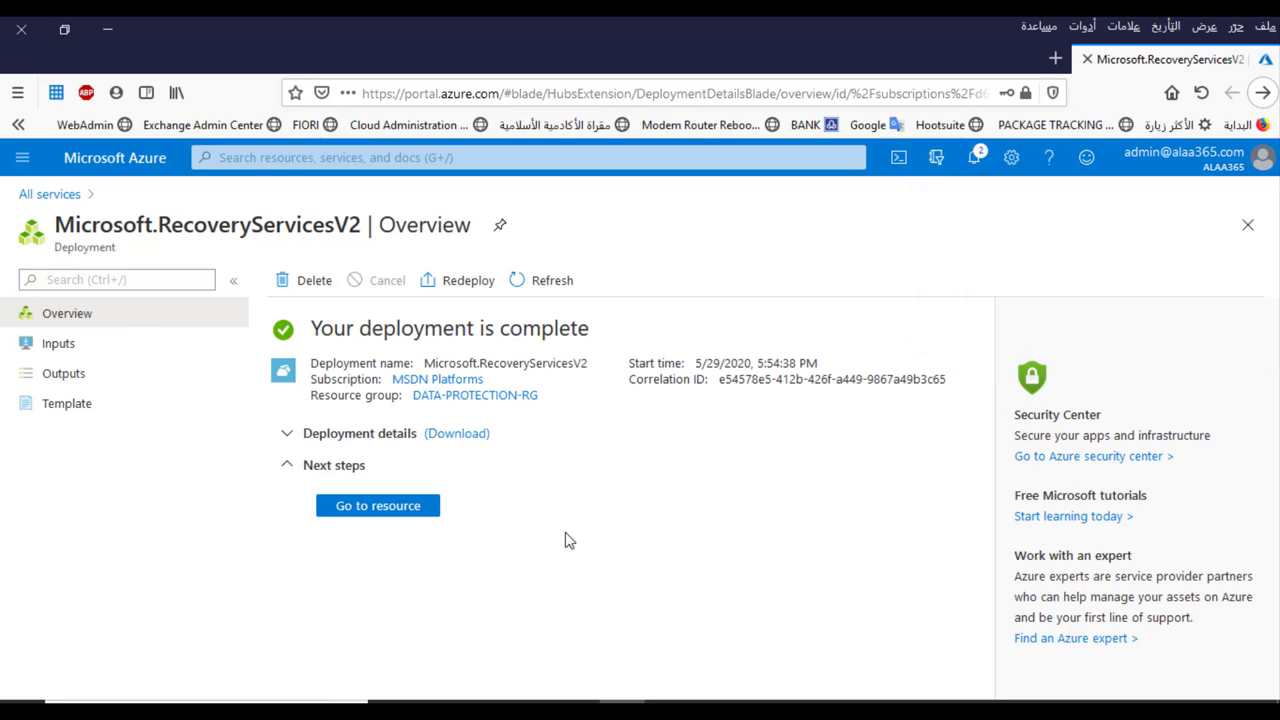
left_click(355, 508)
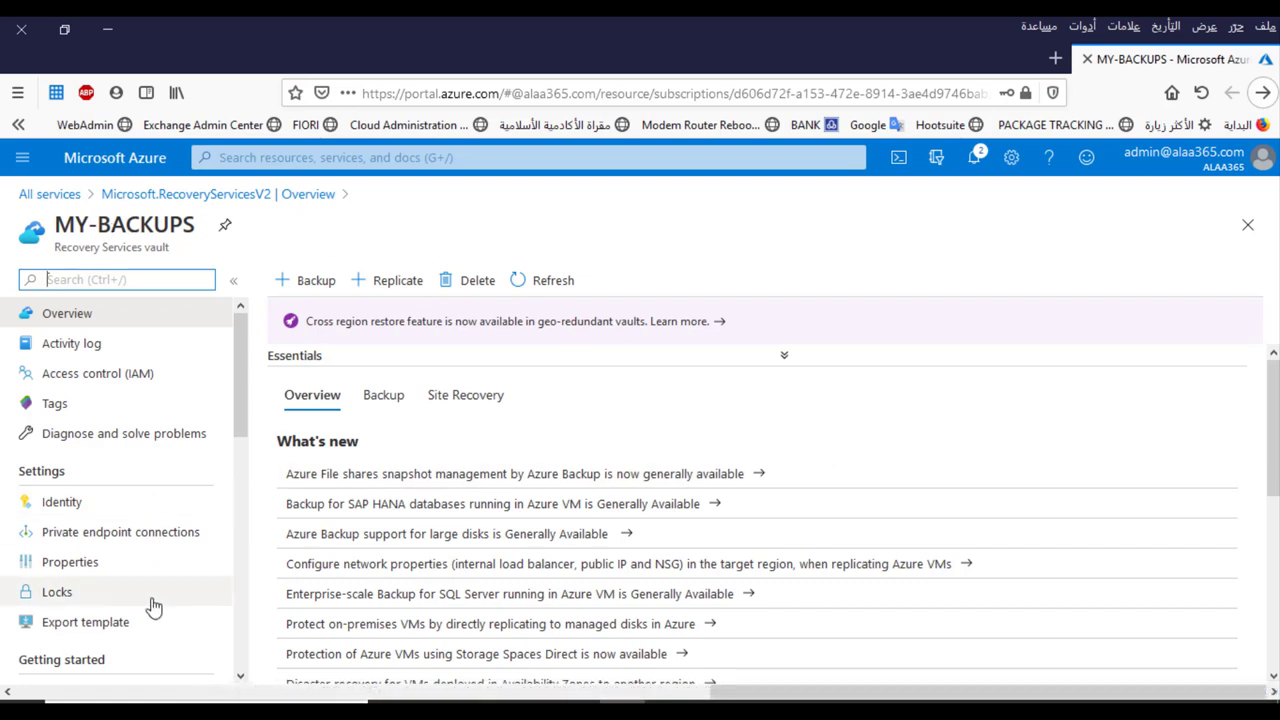
- Open the vault's properties and bring up its backup configuration from the Backup section
left_click(70, 562)
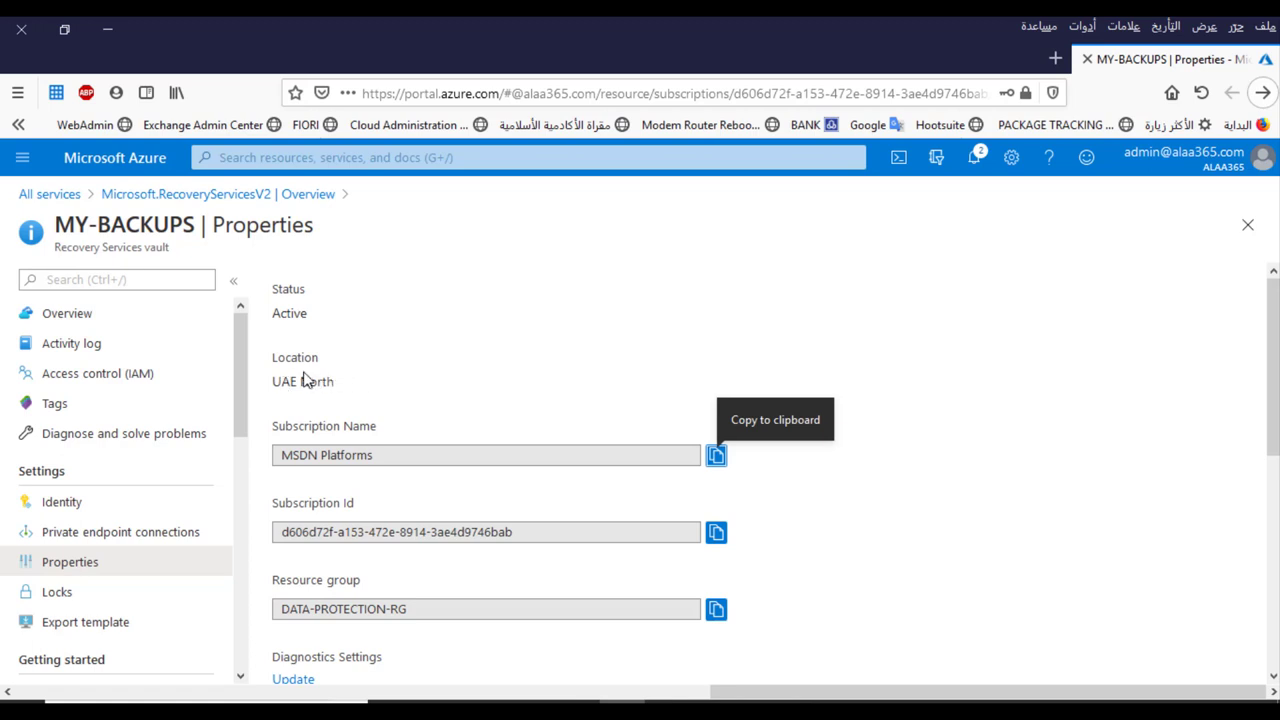
scroll(357, 480, "down", 2)
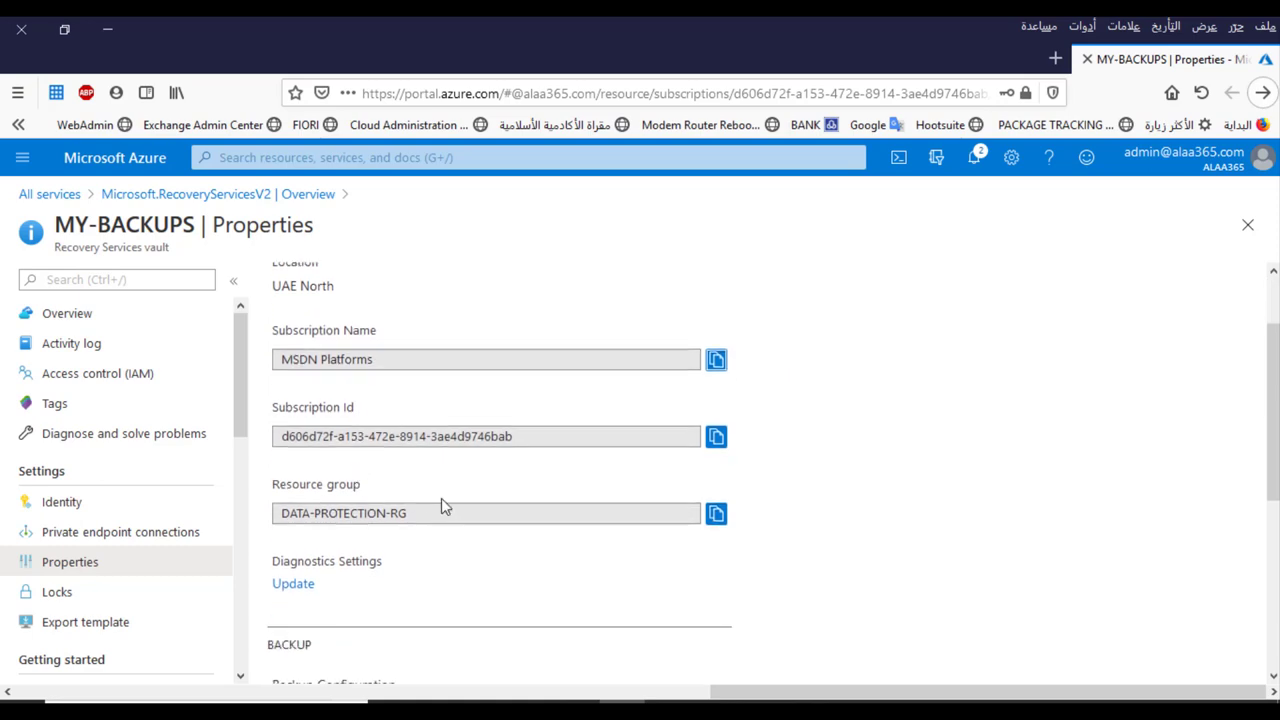
scroll(446, 506, "down", 2)
scroll(448, 510, "down", 2)
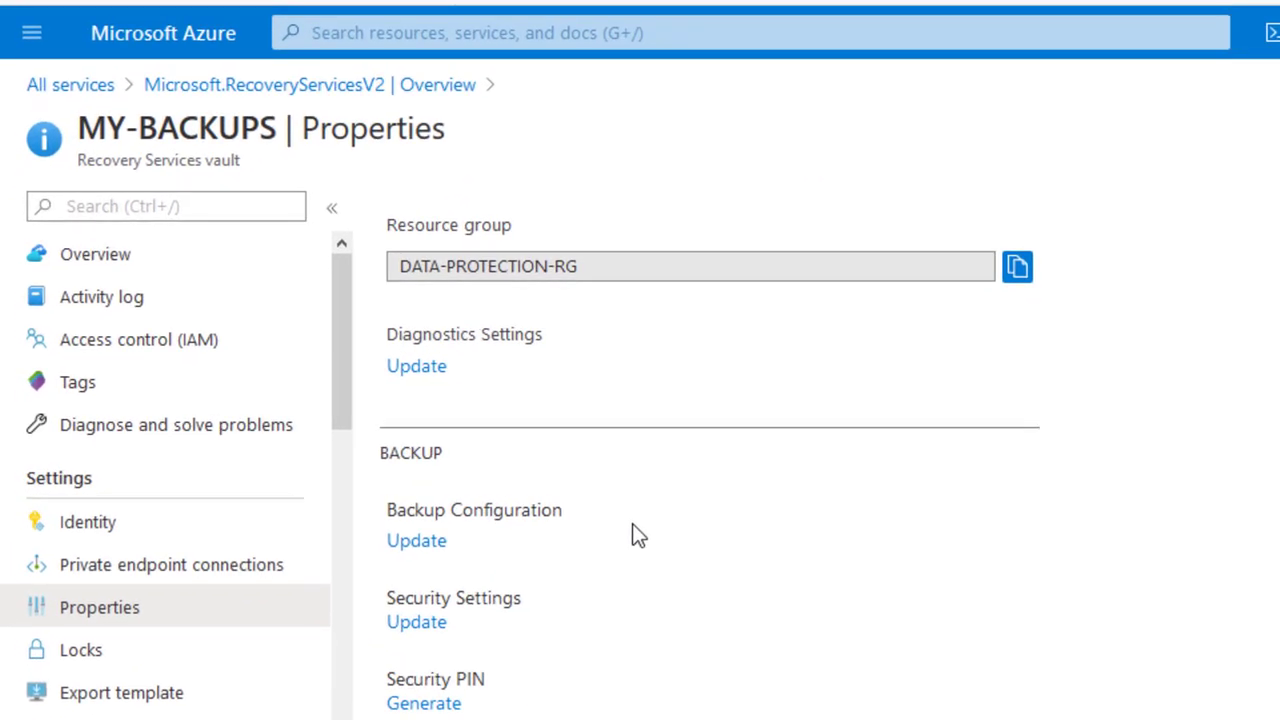
scroll(446, 513, "down", 1)
scroll(632, 537, "down", 4)
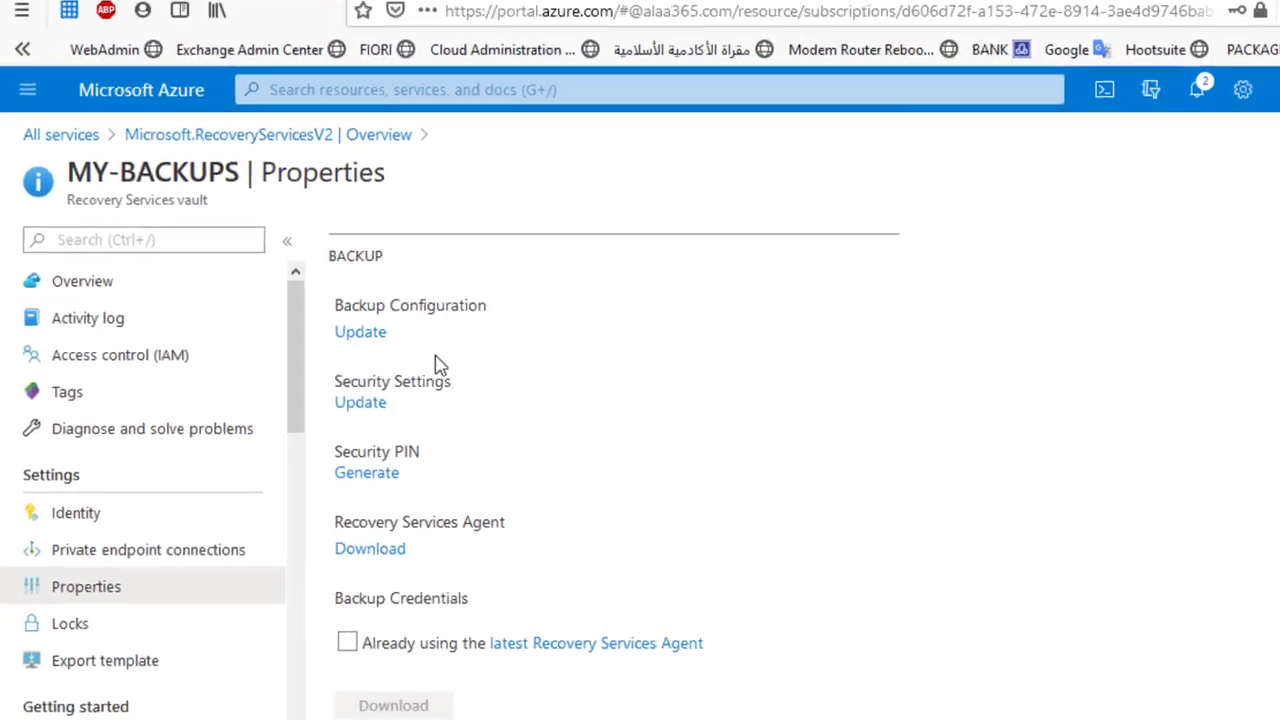
left_click(360, 332)
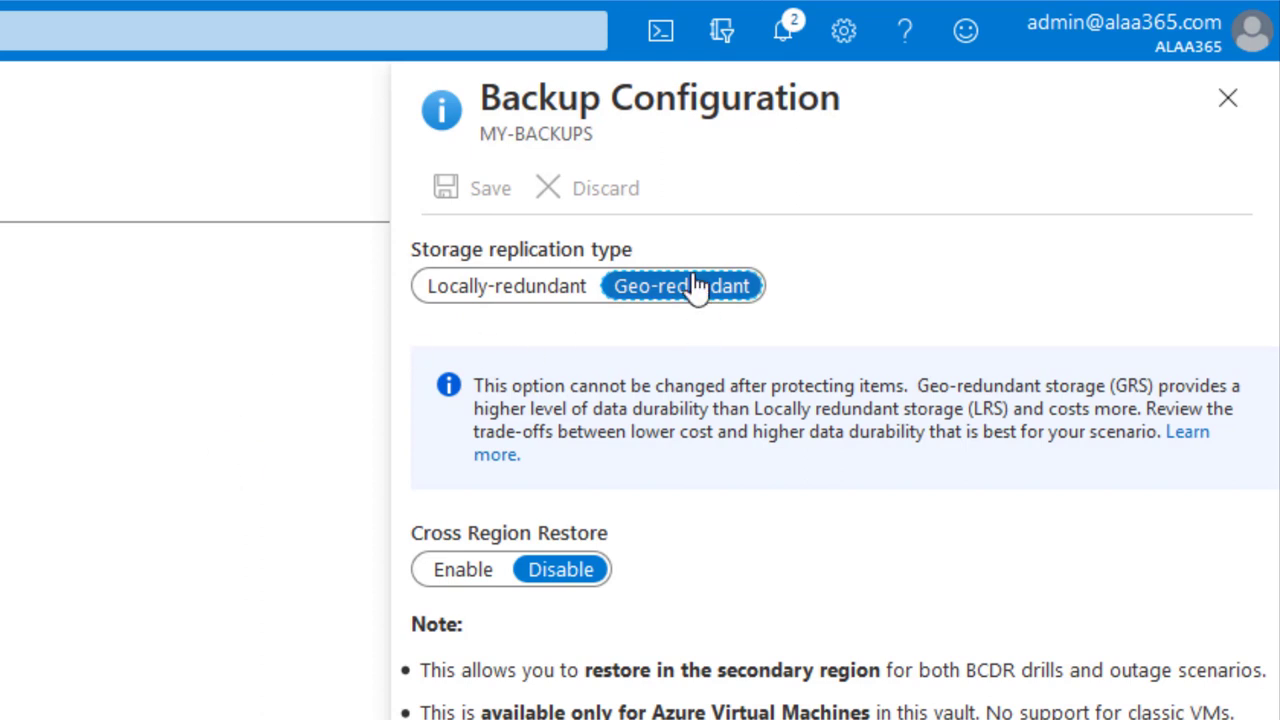
- Try the Locally-redundant storage replication type, return to Geo-redundant with Cross Region Restore disabled, and close the backup configuration without saving
left_click(526, 294)
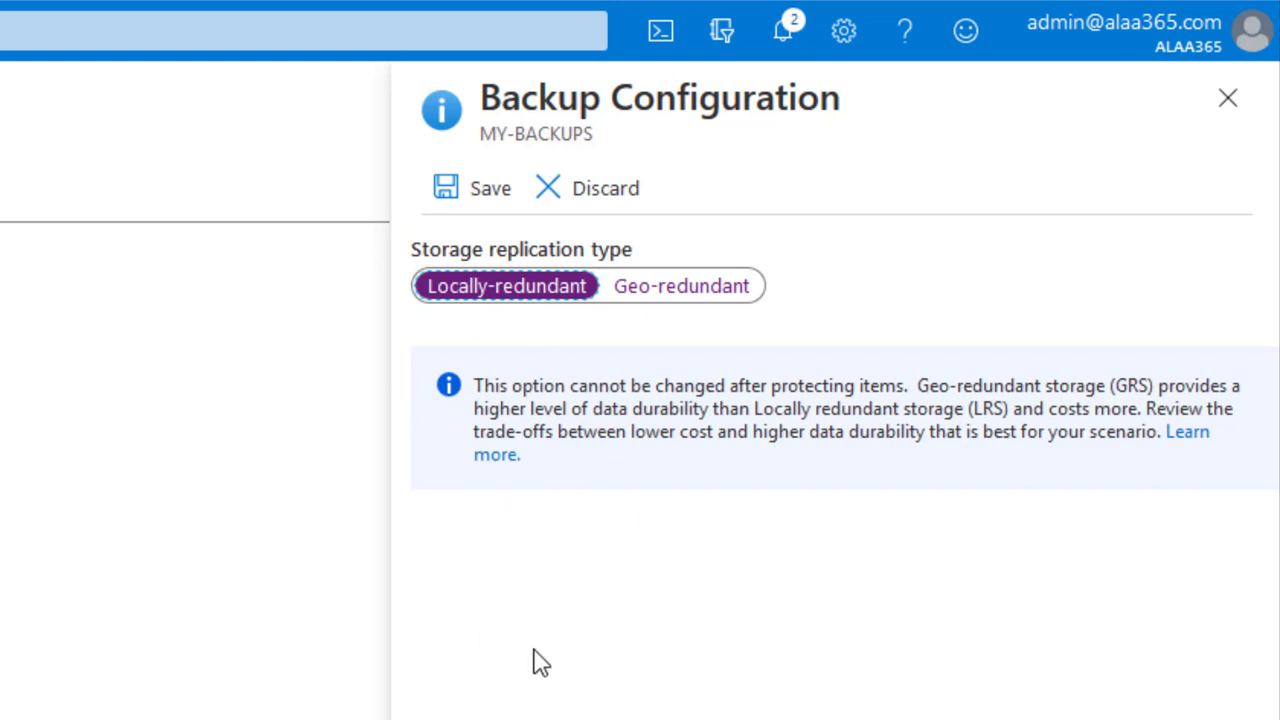
left_click(700, 290)
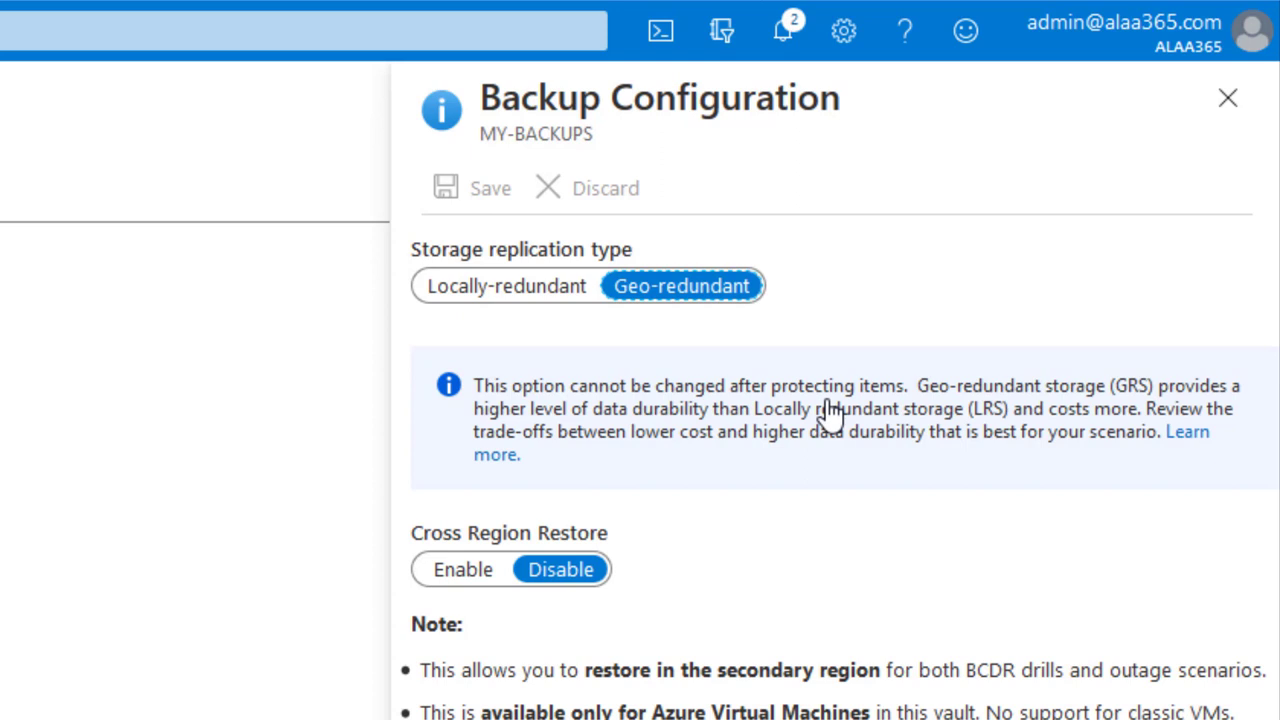
left_click(572, 582)
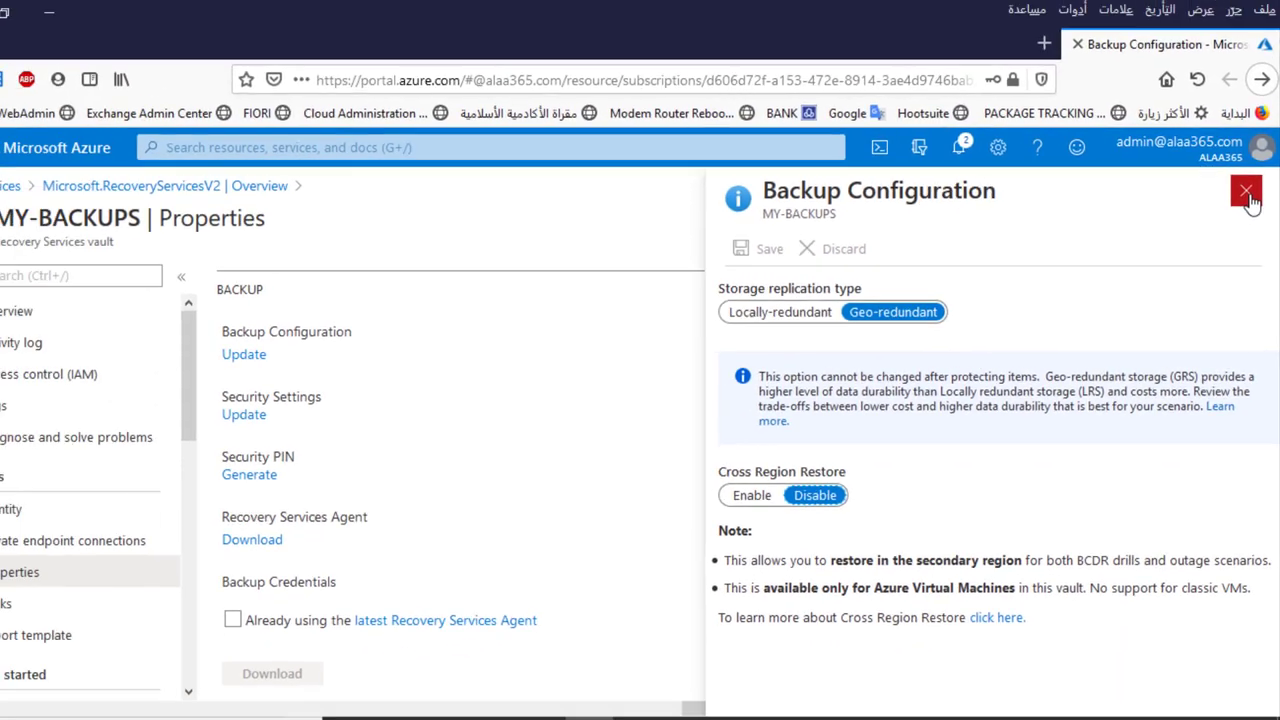
left_click(1247, 195)
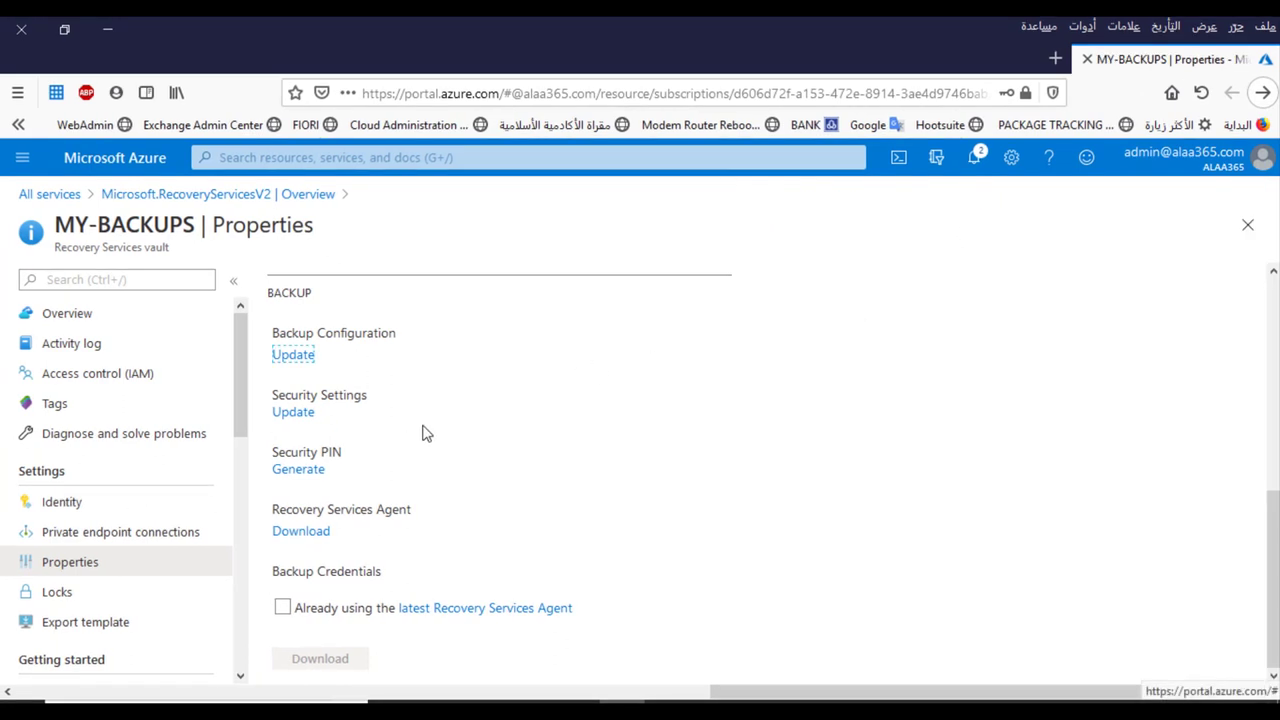
- Examine the vault's security settings, including the Multi-Factor Authentication options, Soft Delete and Security Features, and close them without saving
left_click(303, 414)
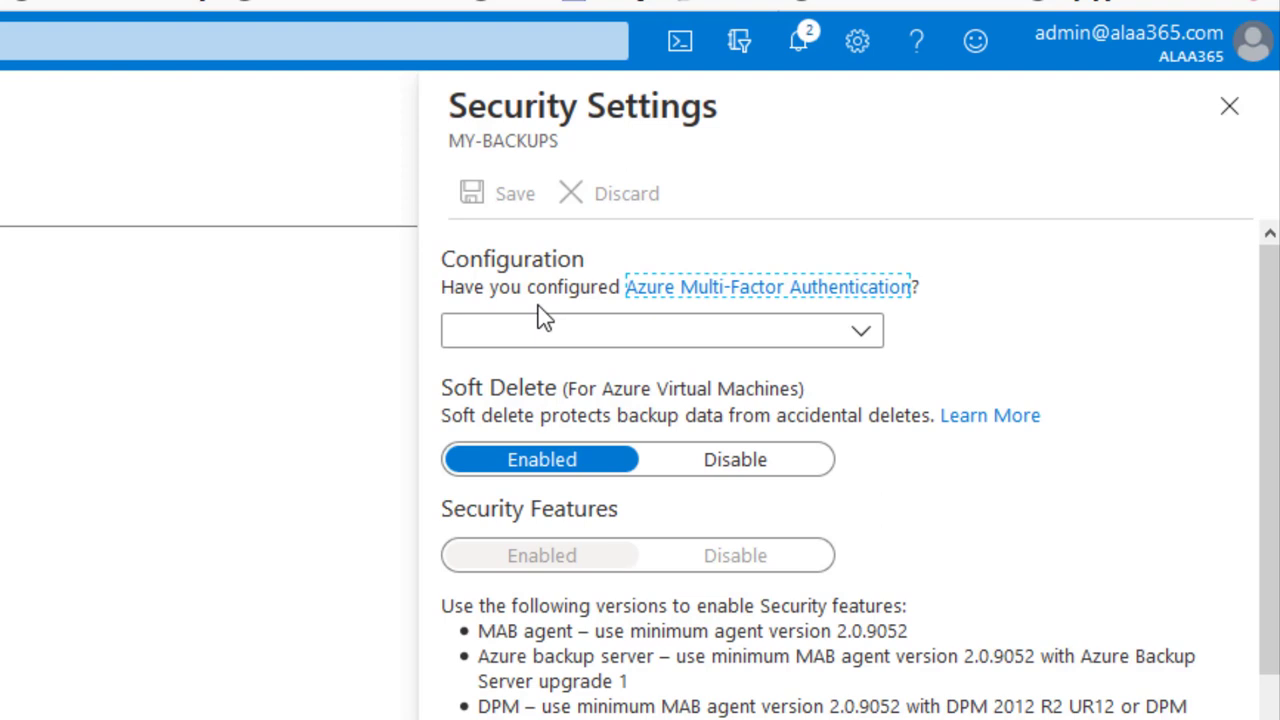
left_click(857, 334)
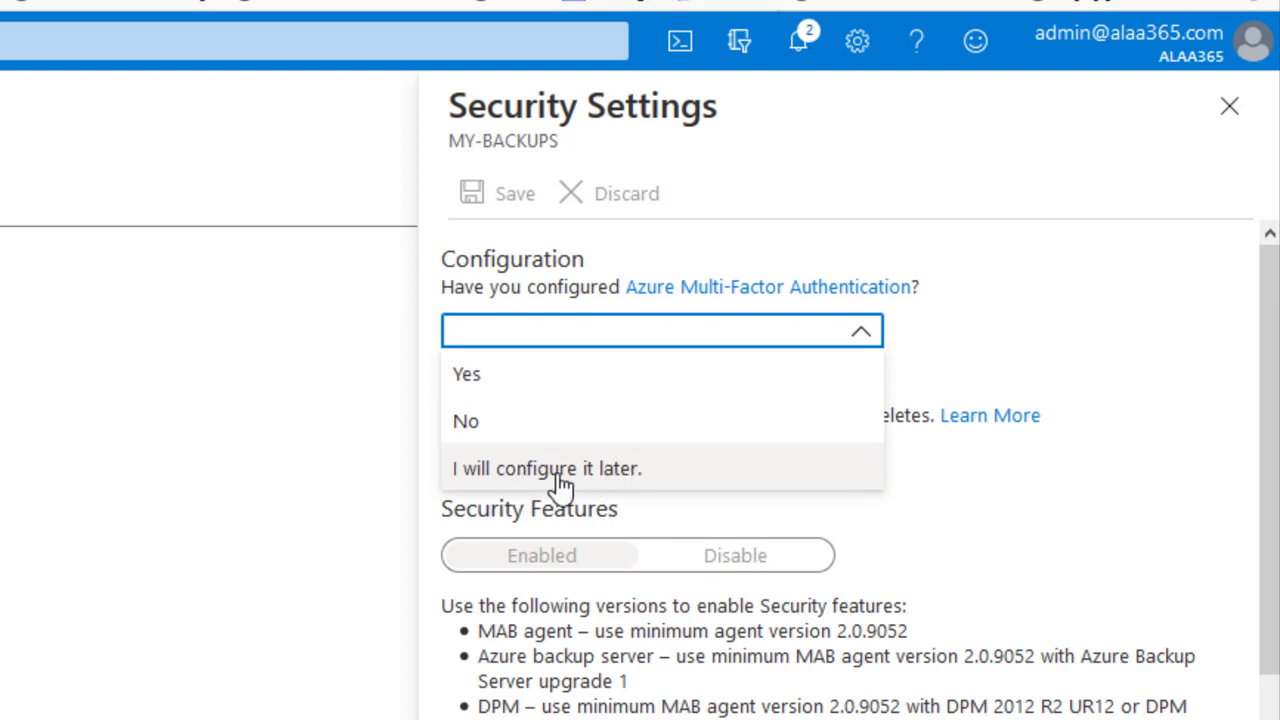
left_click(1100, 312)
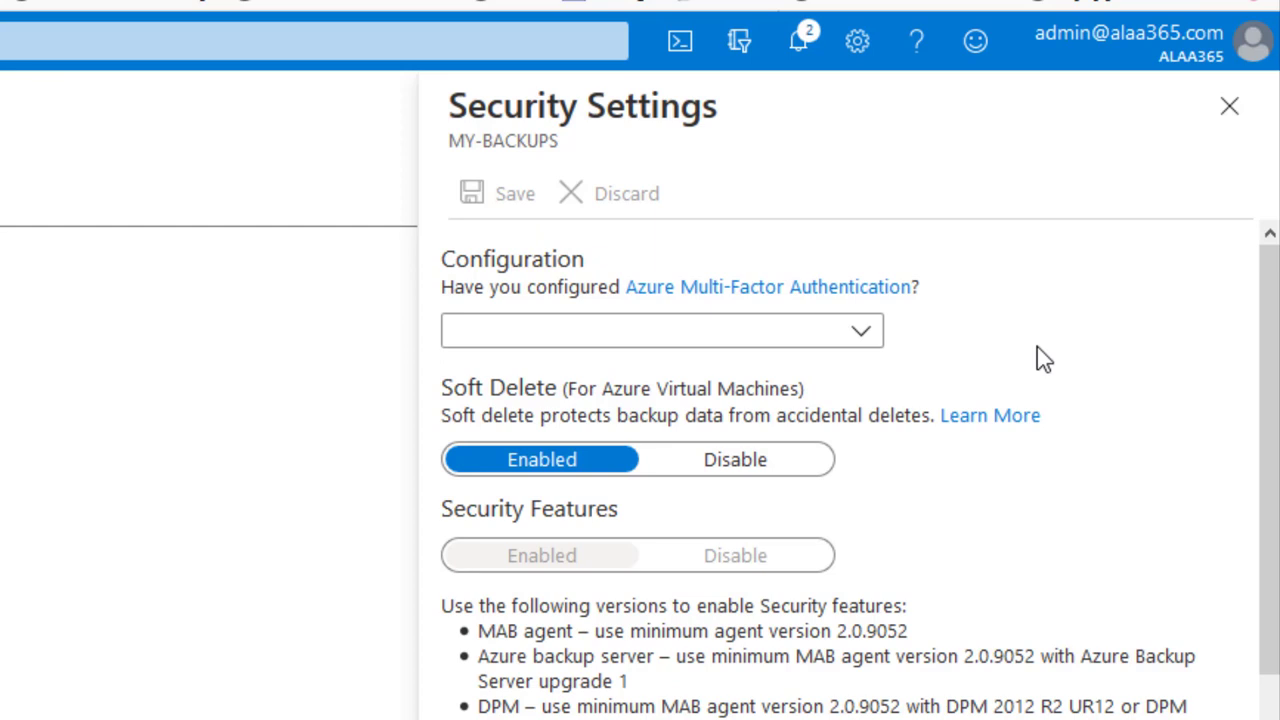
scroll(1049, 345, "down", 2)
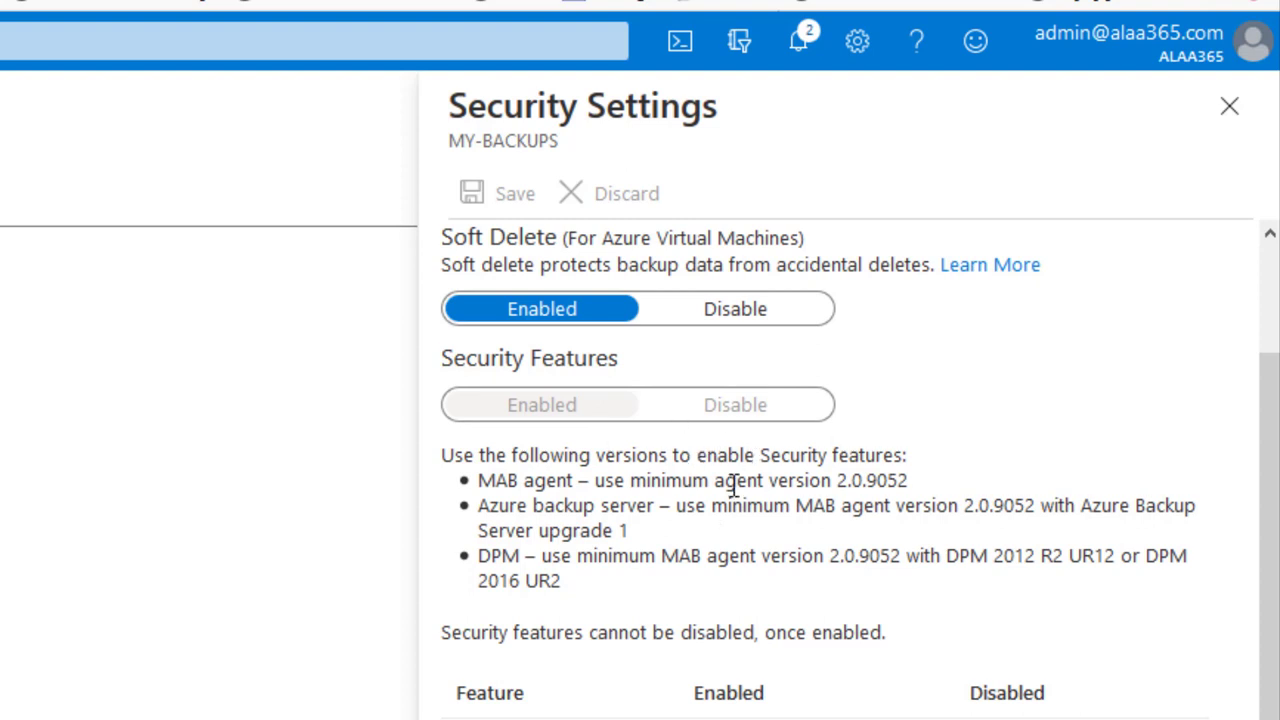
scroll(734, 488, "down", 1)
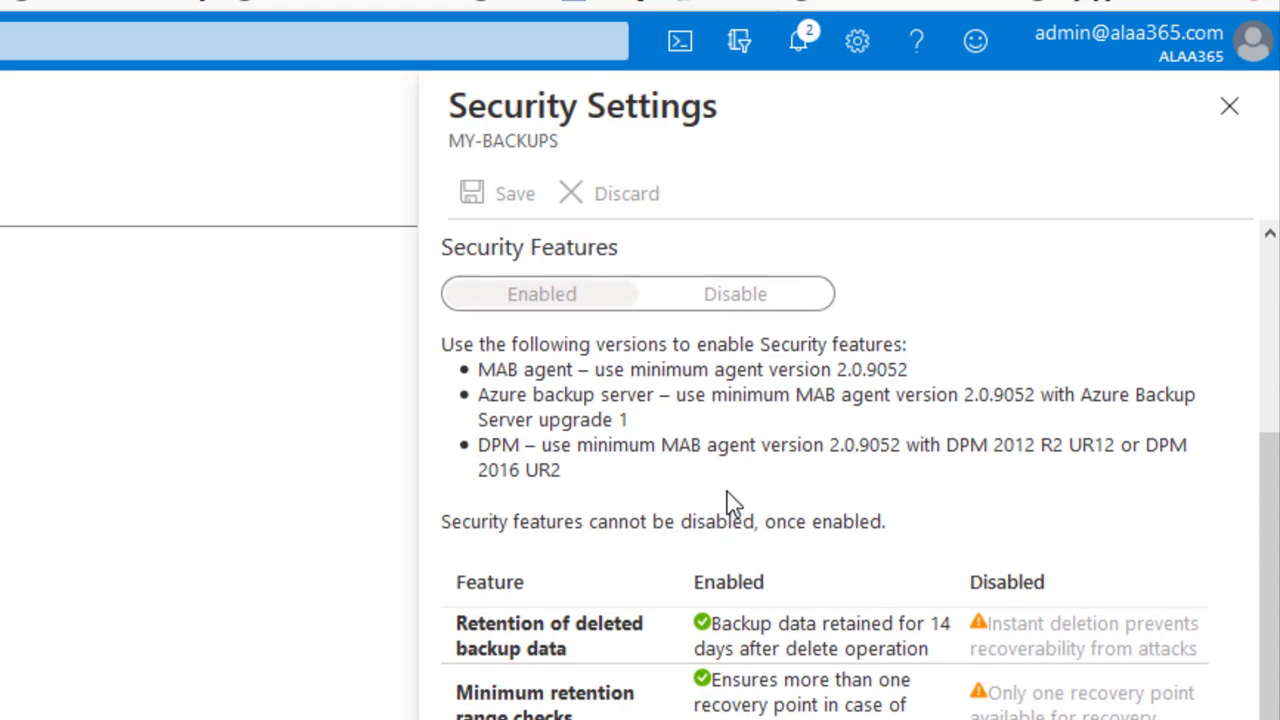
scroll(734, 502, "up", 3)
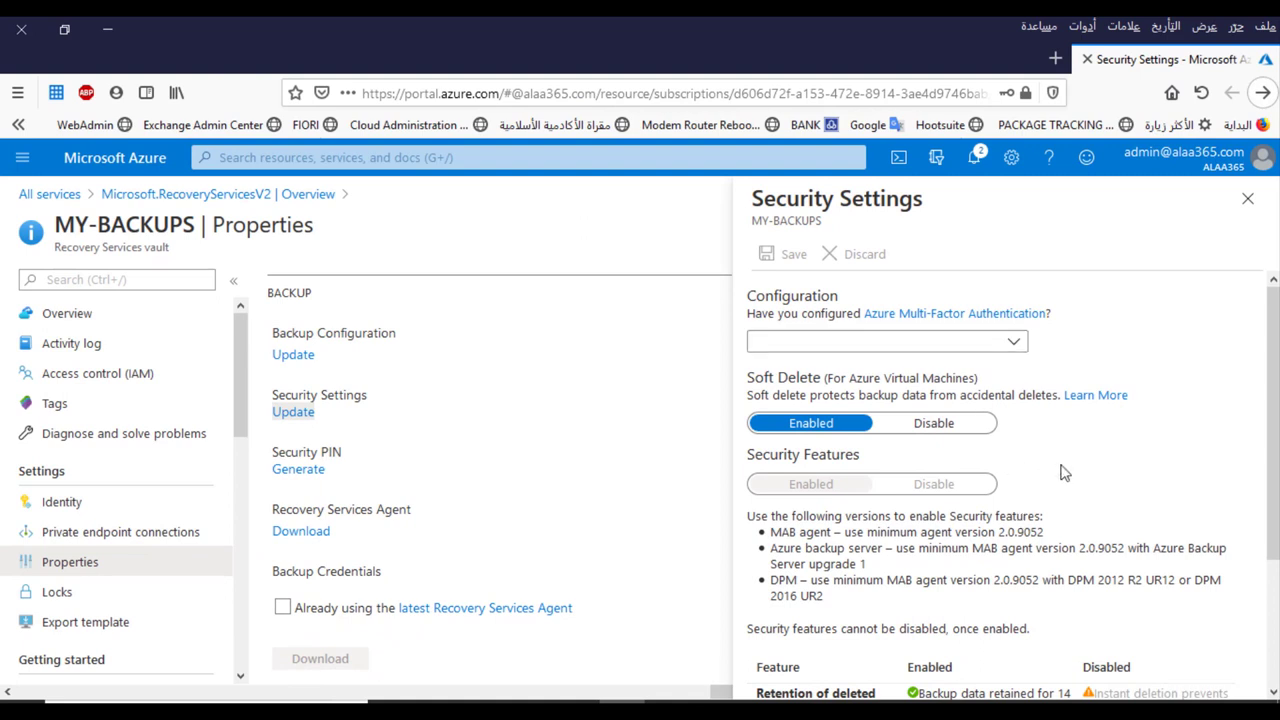
left_click(1247, 198)
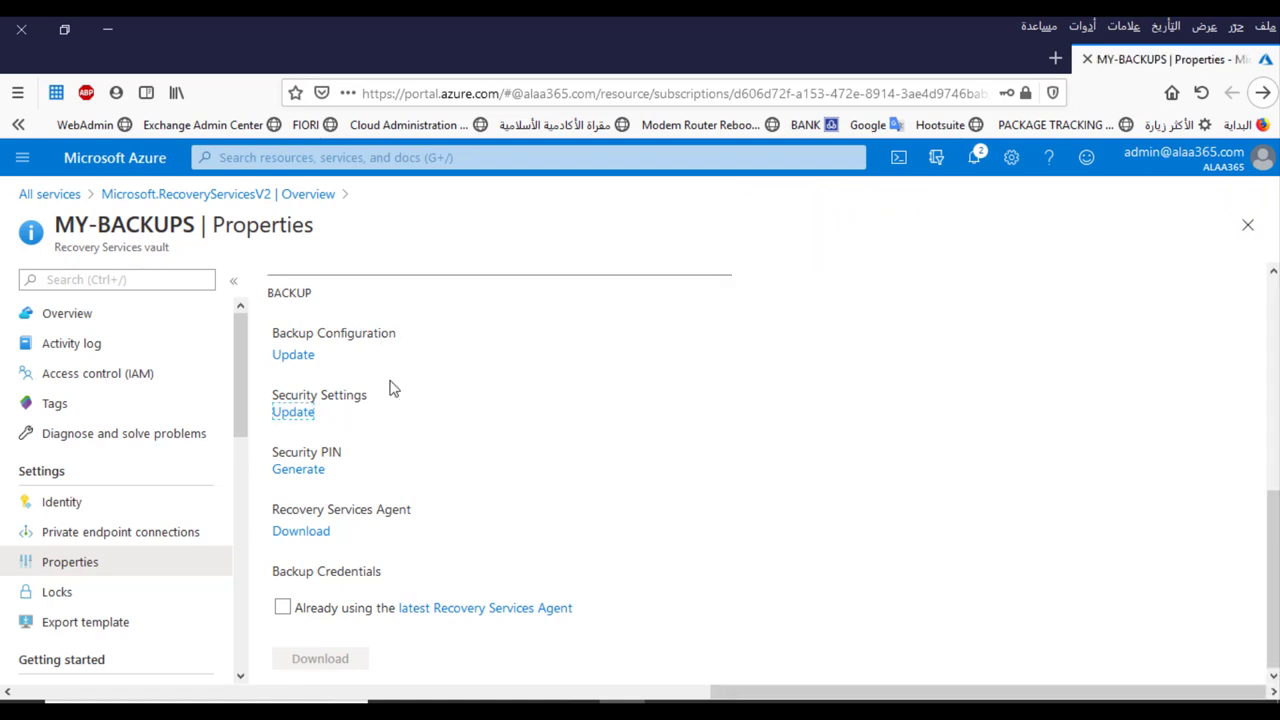
- Generate a security PIN for the vault, view it and close the PIN pane
left_click(298, 469)
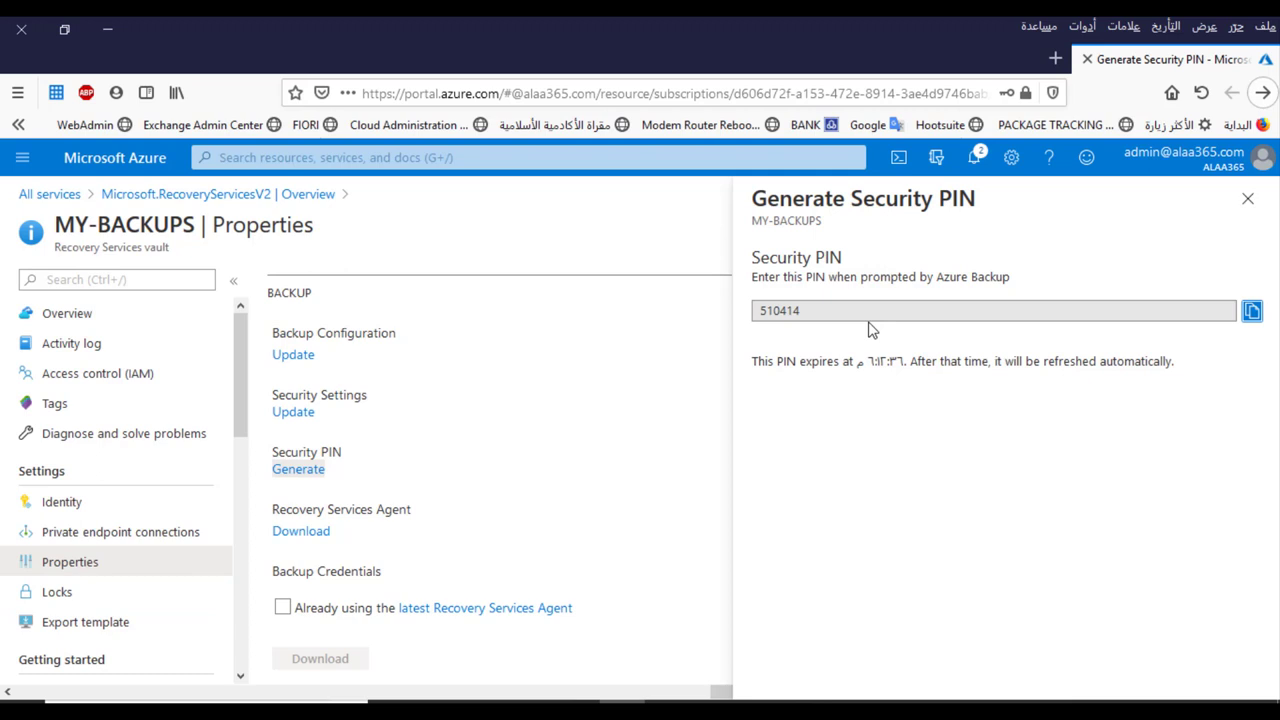
left_click(1248, 199)
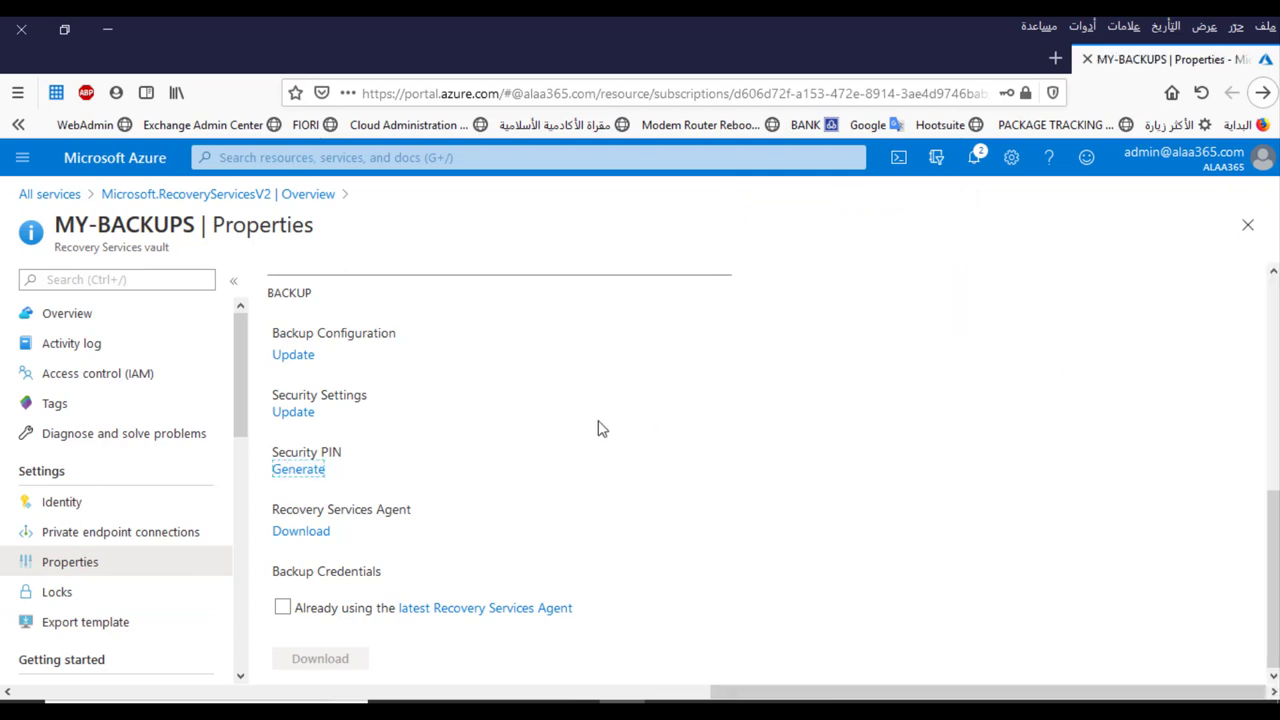